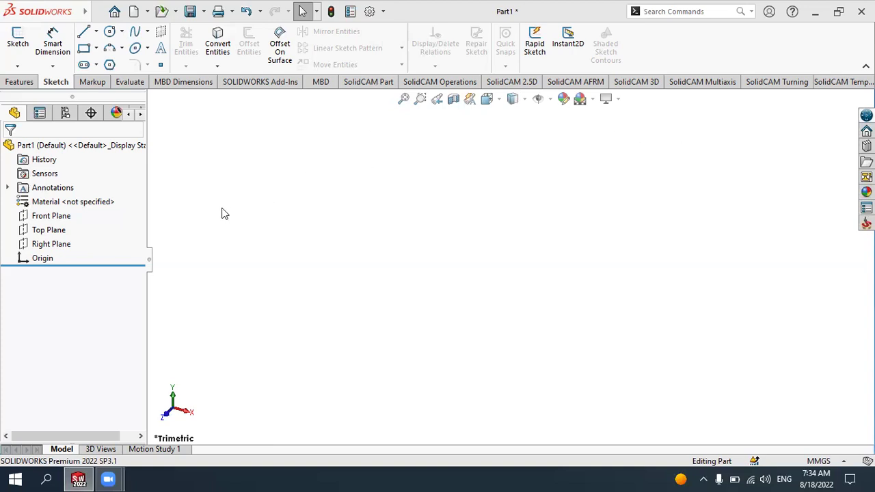
# Start a new sketch on the Front Plane and preview the Trim/Extend dropdown options.
pyautogui.click(64, 220)
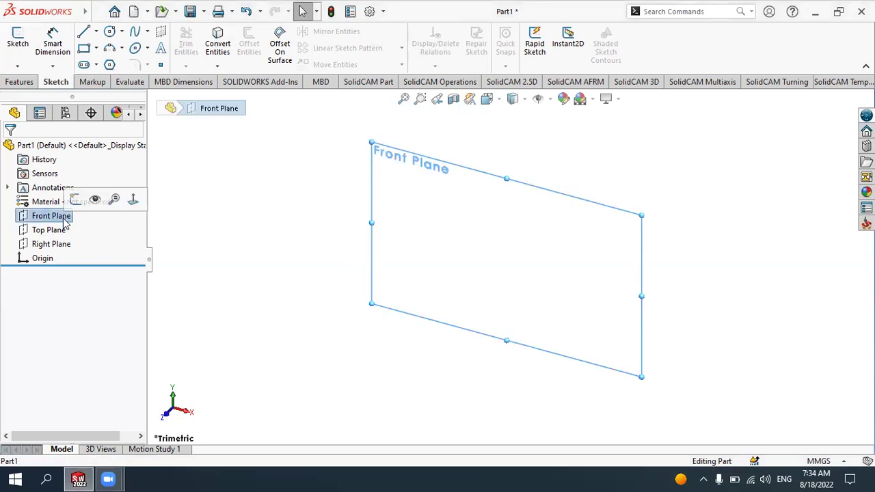
pyautogui.click(74, 199)
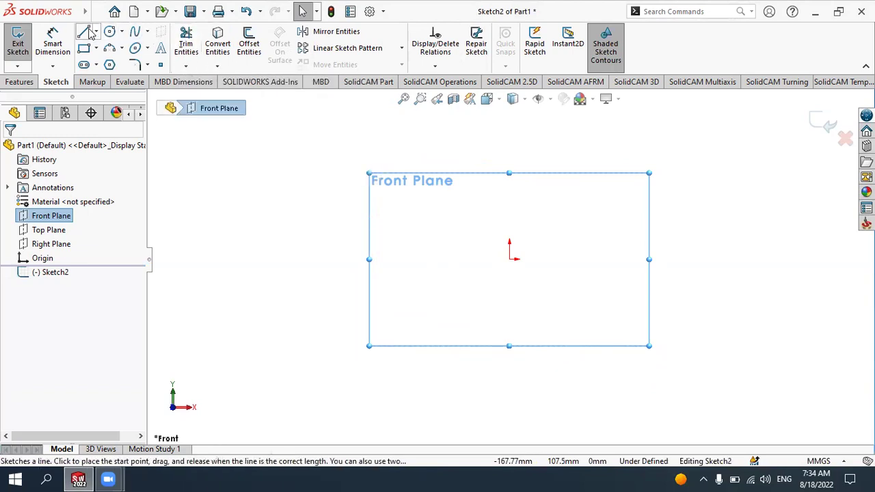
pyautogui.click(84, 48)
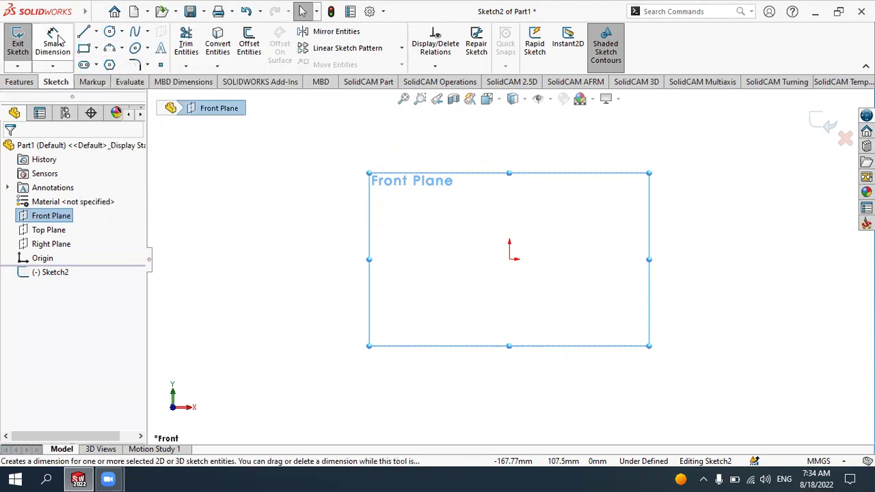
pyautogui.click(187, 66)
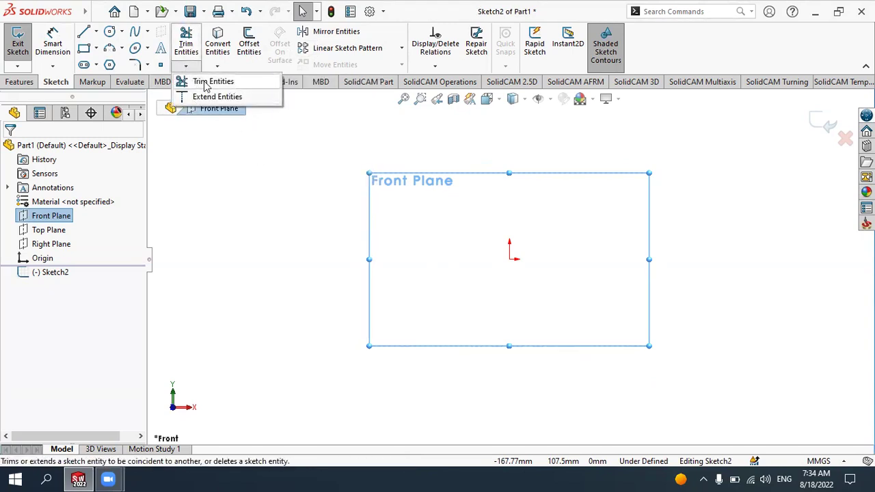
pyautogui.click(287, 132)
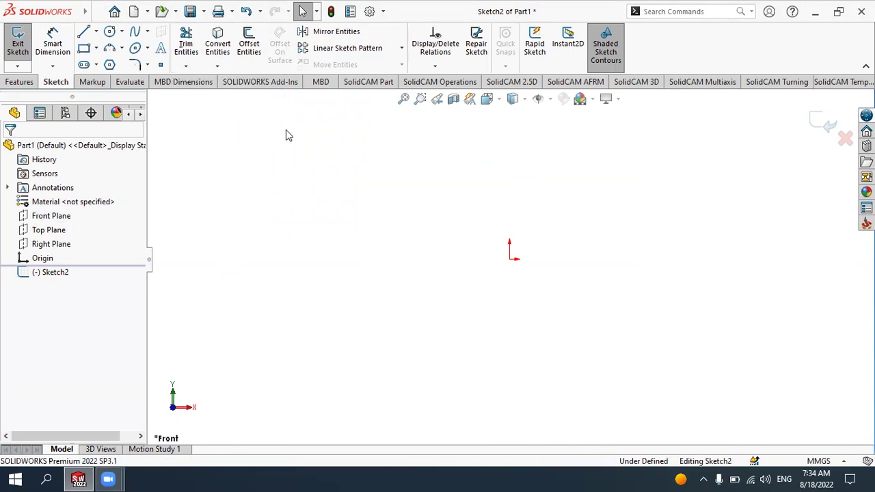
# Draw a wide and a tall corner rectangle overlapping around the origin like a cross.
pyautogui.click(83, 49)
pyautogui.click(318, 163)
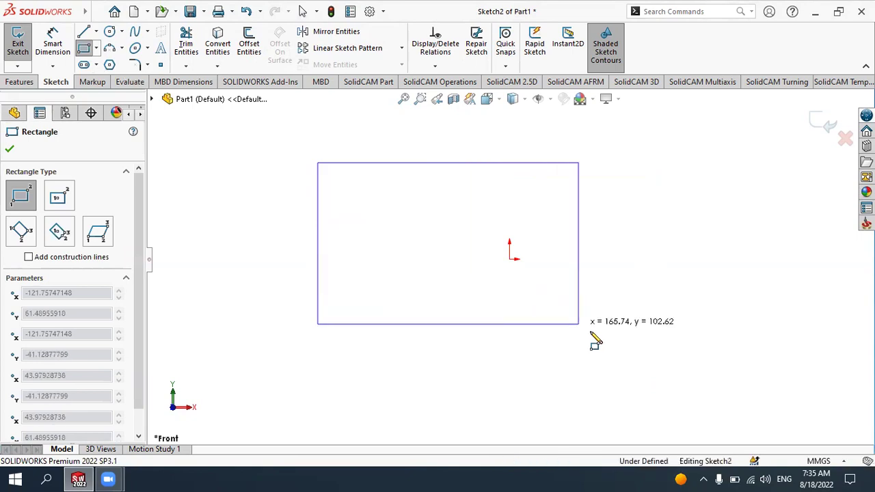
pyautogui.click(657, 356)
pyautogui.click(374, 136)
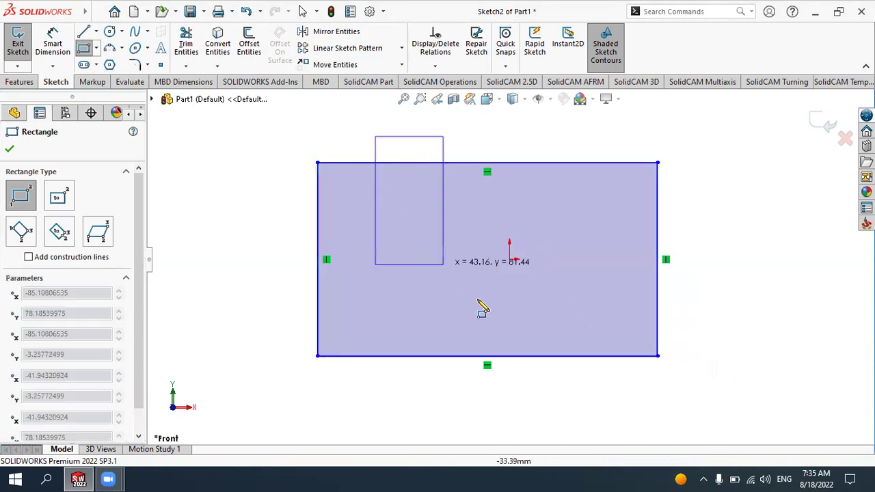
pyautogui.click(604, 395)
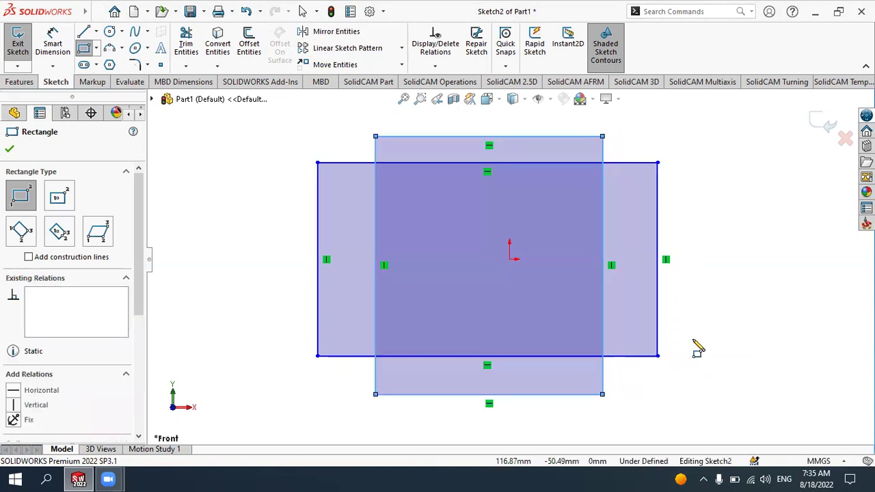
pyautogui.click(10, 152)
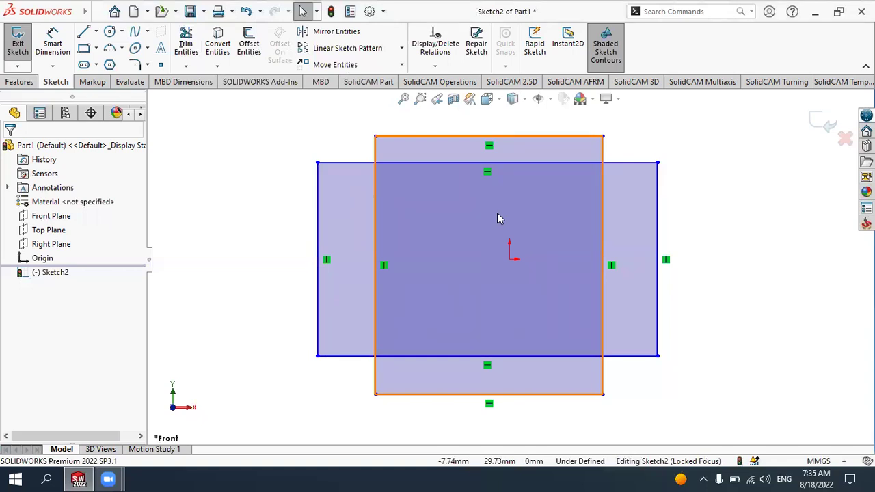
# Start Trim Entities with the Power trim option selected.
pyautogui.click(183, 38)
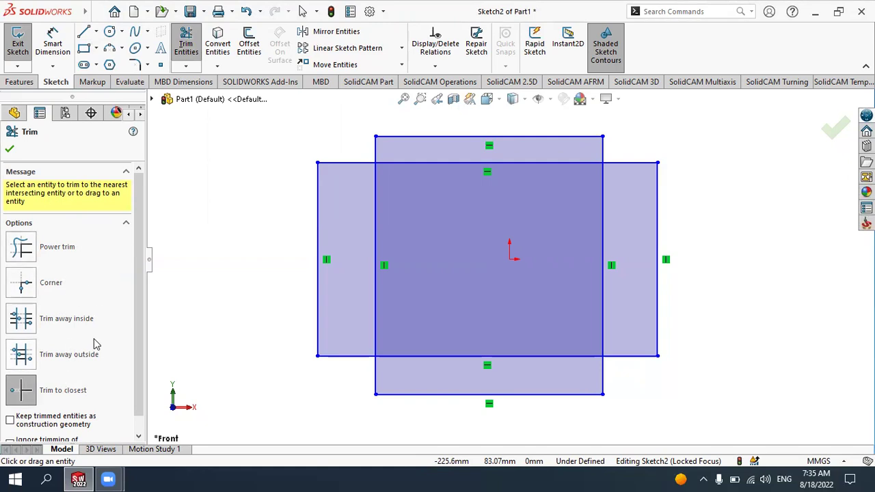
pyautogui.click(54, 255)
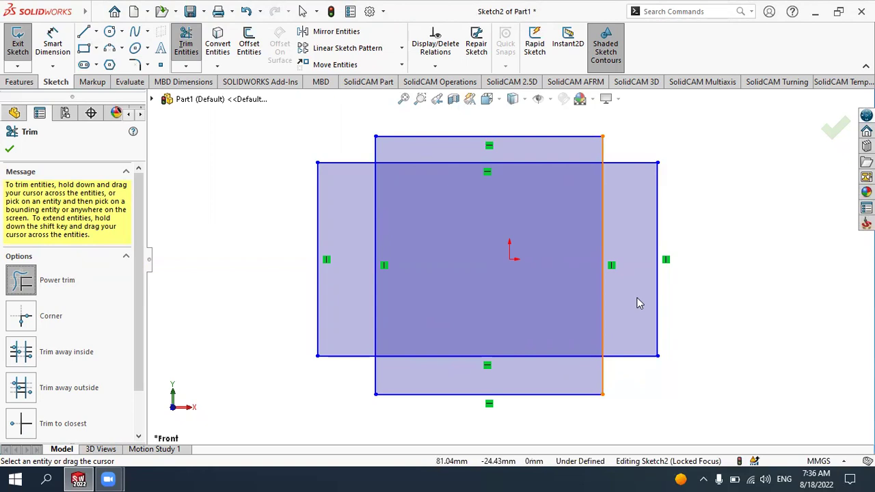
# Power-trim the inner overlapping rectangle segments, leaving a single cross-shaped outline.
pyautogui.moveTo(635, 301); pyautogui.dragTo(619, 336)
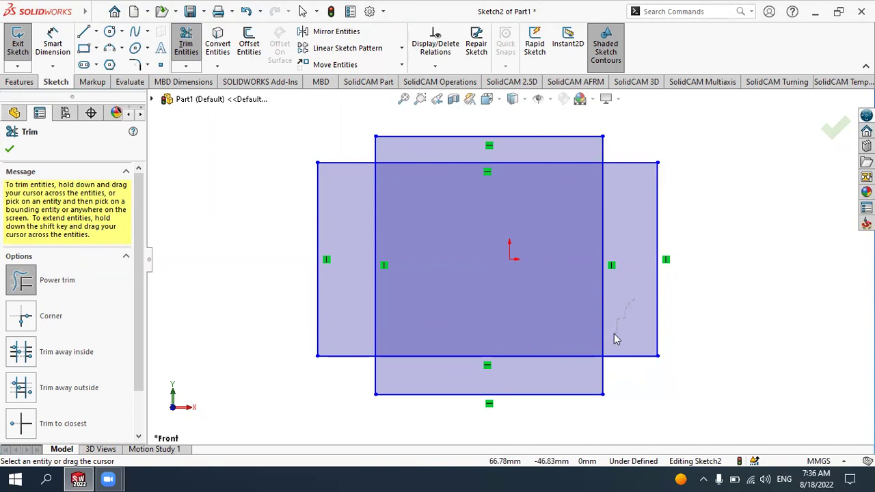
pyautogui.moveTo(614, 334); pyautogui.dragTo(595, 334)
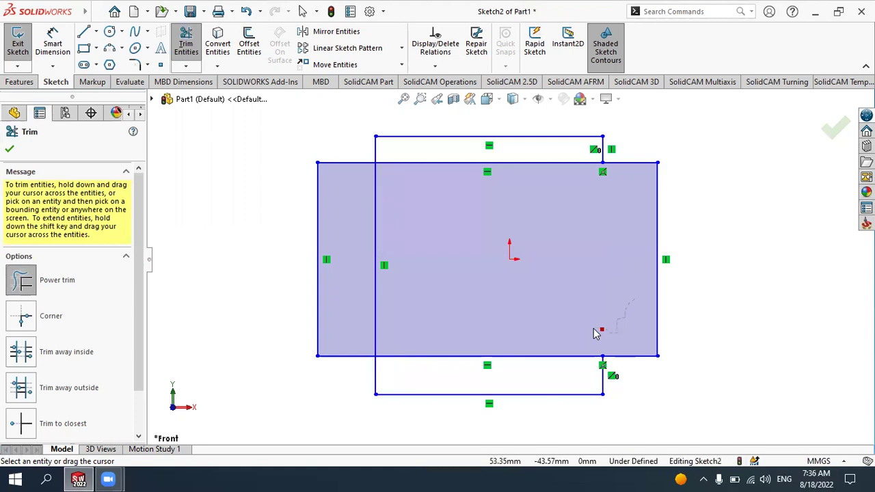
pyautogui.moveTo(594, 334)
pyautogui.mouseDown()
pyautogui.moveTo(566, 331)
pyautogui.moveTo(496, 373)
pyautogui.moveTo(461, 366)
pyautogui.moveTo(453, 328)
pyautogui.moveTo(413, 328)
pyautogui.moveTo(399, 287)
pyautogui.moveTo(362, 284)
pyautogui.moveTo(406, 217)
pyautogui.moveTo(422, 166)
pyautogui.moveTo(453, 160)
pyautogui.moveTo(490, 225)
pyautogui.moveTo(552, 254)
pyautogui.moveTo(570, 220)
pyautogui.mouseUp()
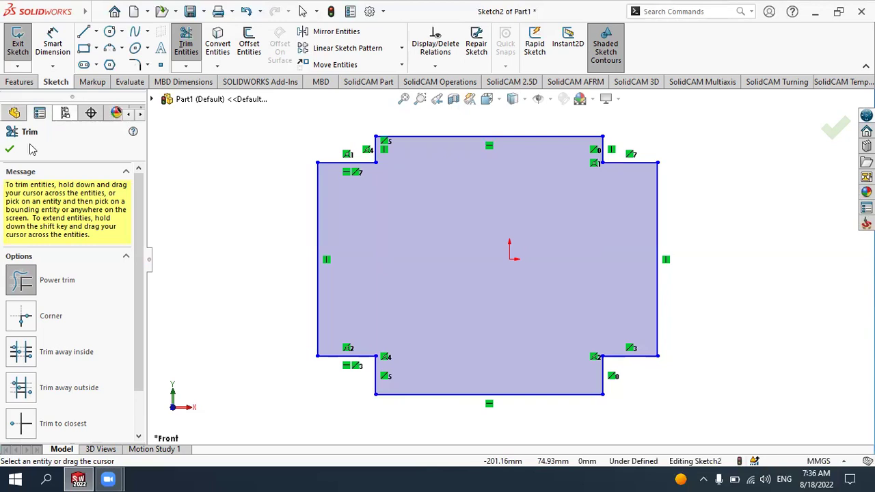
# Close Trim and draw two parallel vertical lines to the right of the cross.
pyautogui.click(11, 152)
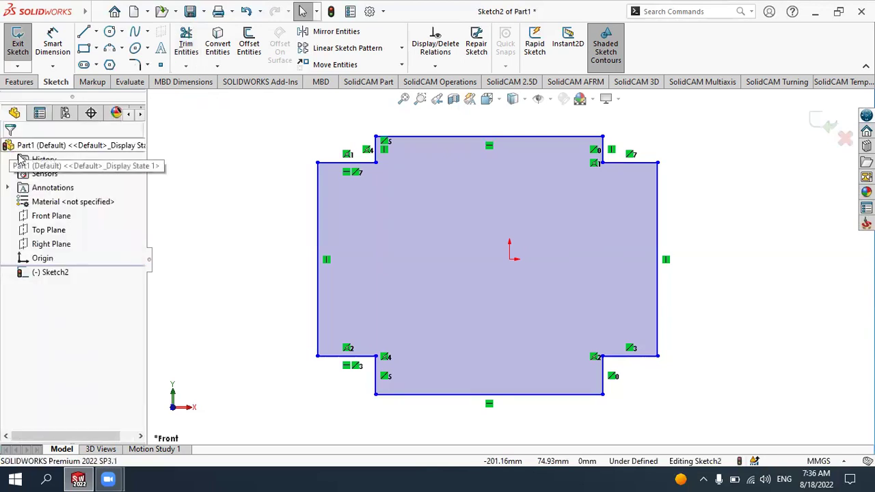
pyautogui.scroll(4, 433, 323)
pyautogui.scroll(-3, 650, 165)
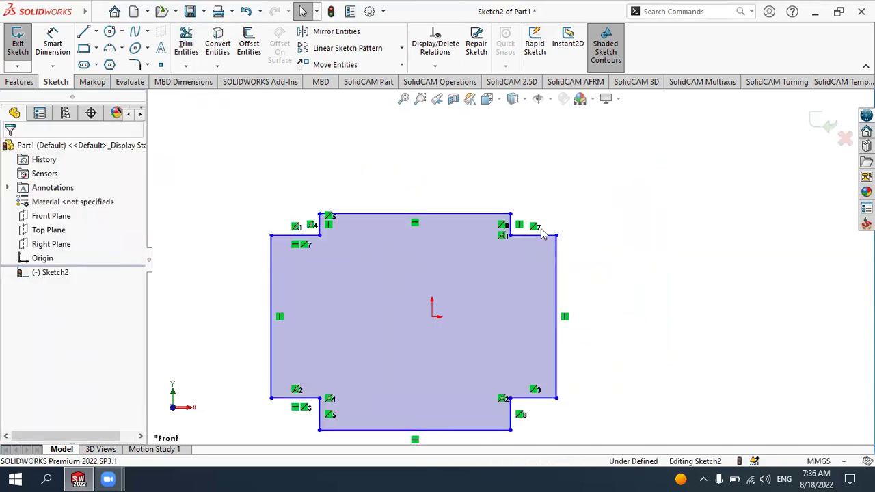
pyautogui.scroll(1, 303, 280)
pyautogui.scroll(1, 487, 256)
pyautogui.scroll(-1, 726, 227)
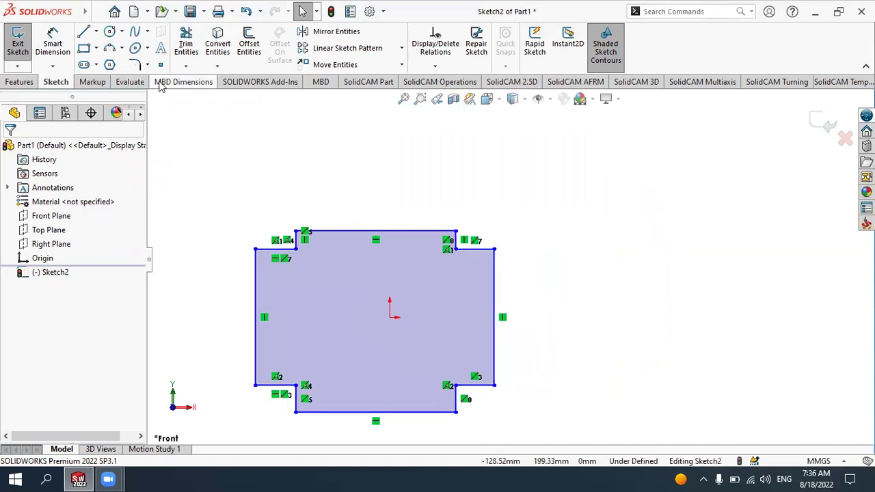
pyautogui.click(85, 32)
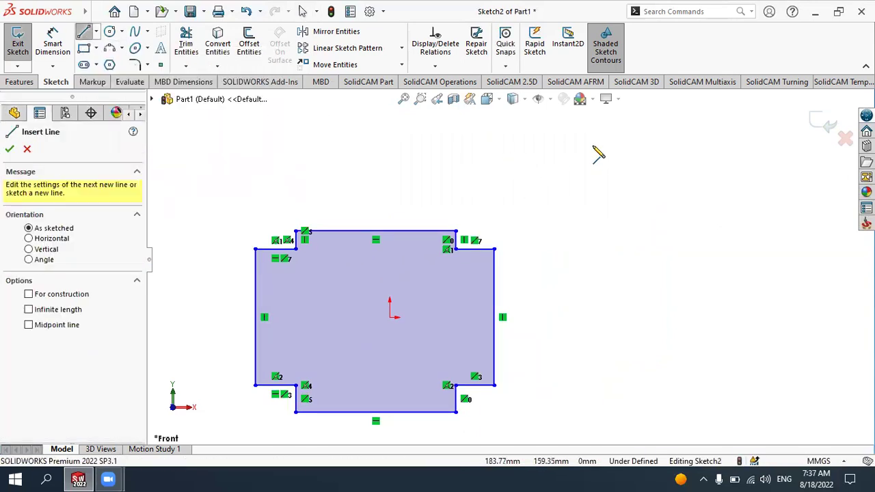
pyautogui.click(593, 141)
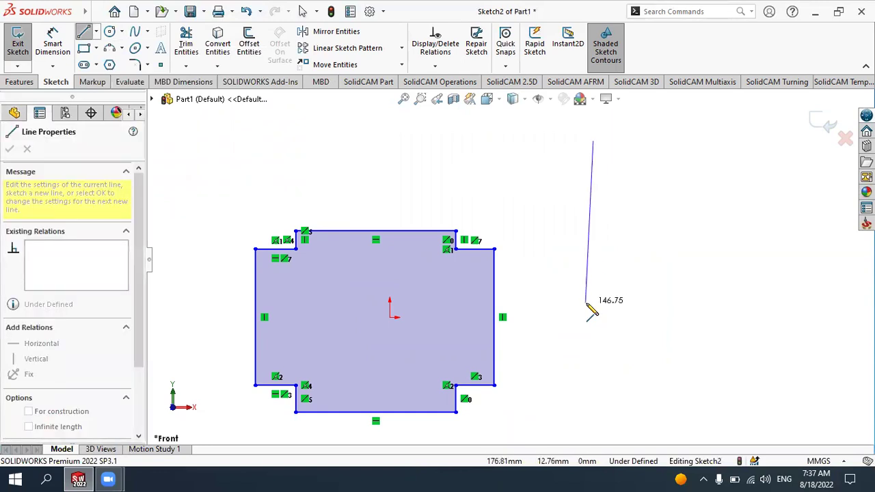
pyautogui.click(599, 302)
pyautogui.click(600, 303)
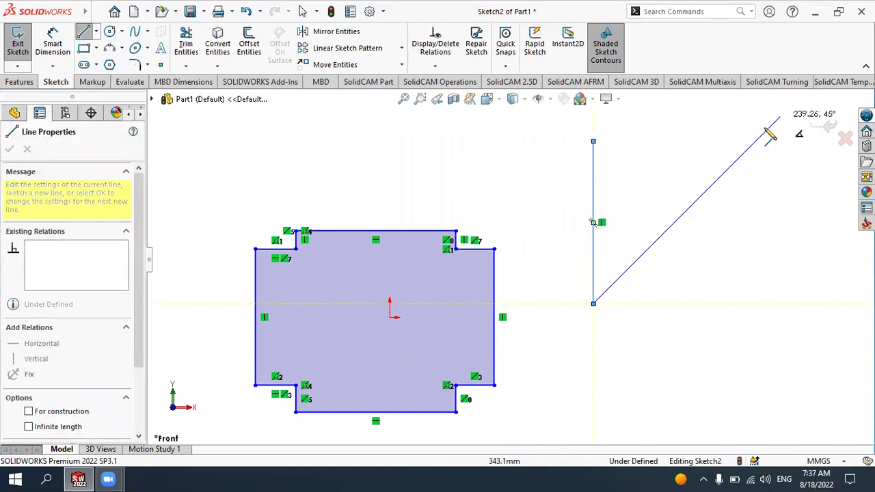
pyautogui.click(83, 31)
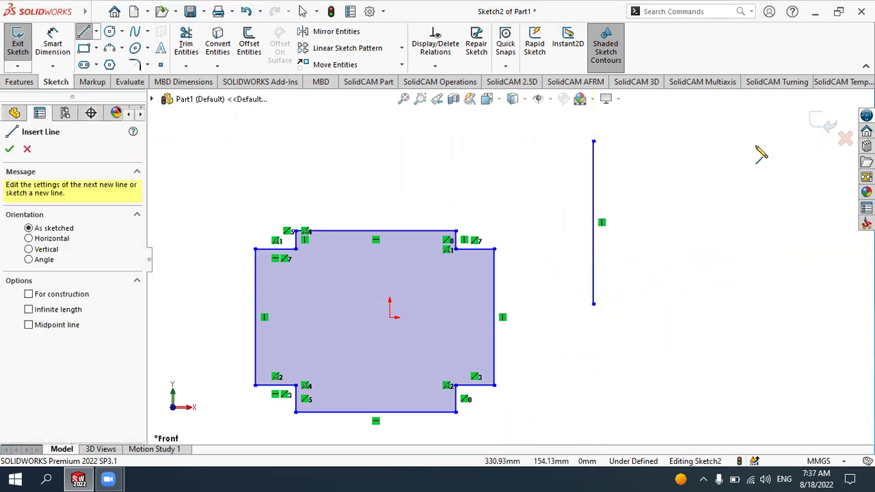
pyautogui.click(755, 142)
pyautogui.click(755, 304)
pyautogui.press('Escape')
pyautogui.click(82, 31)
# Draw upper and lower horizontal lines crossing both verticals, then fit the sketch in view.
pyautogui.click(82, 32)
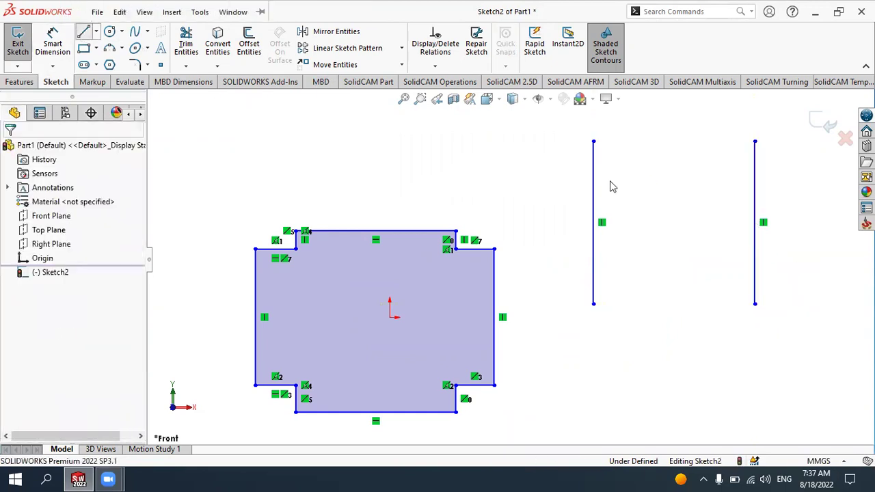
pyautogui.click(545, 171)
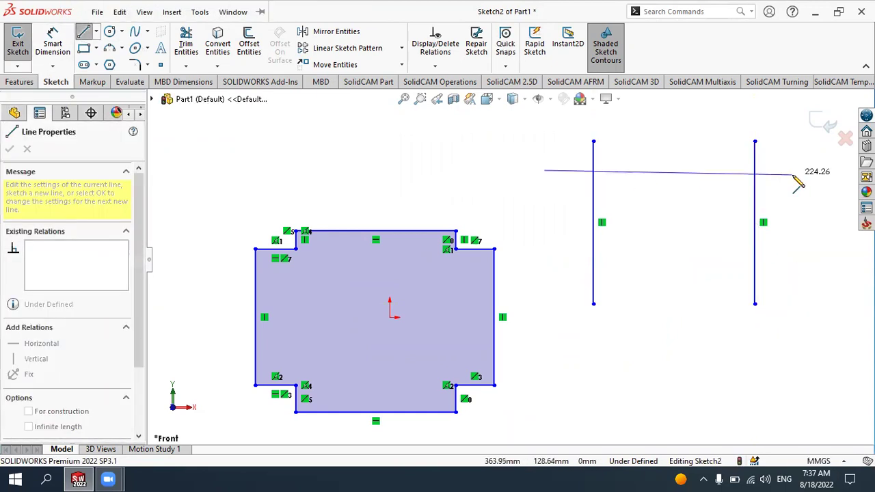
pyautogui.click(791, 171)
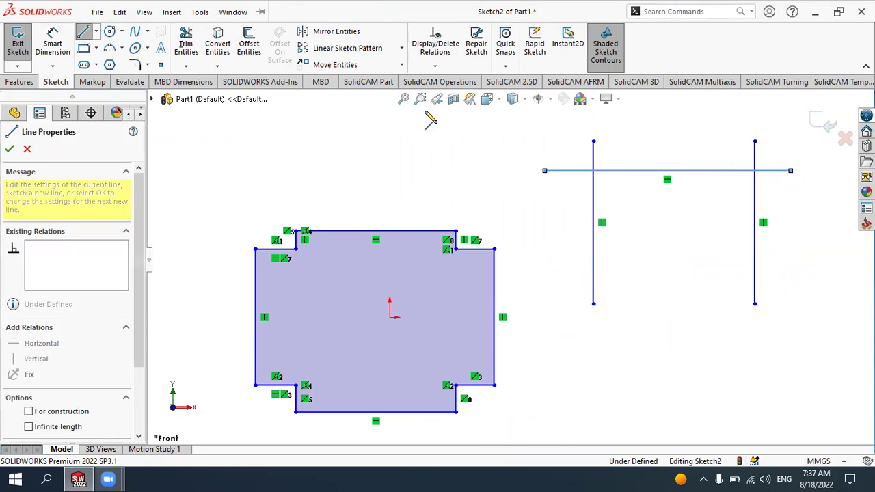
pyautogui.press('Escape')
pyautogui.click(82, 32)
pyautogui.click(561, 282)
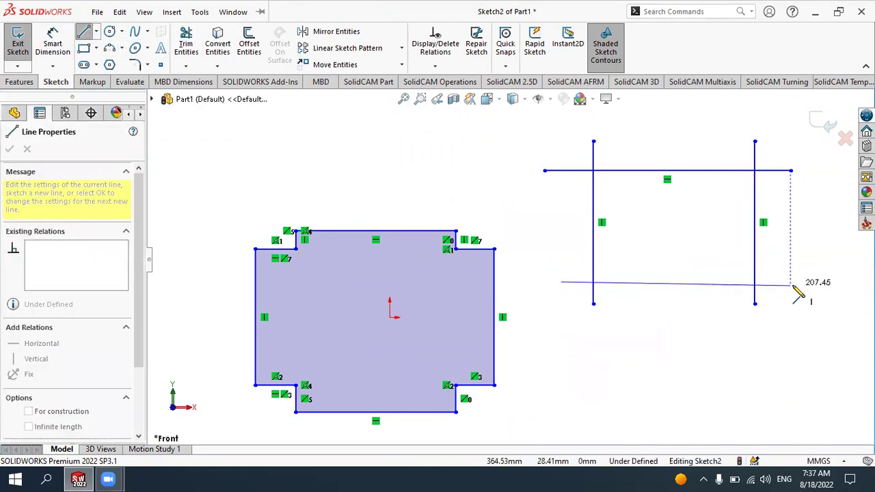
pyautogui.doubleClick(791, 283)
pyautogui.press('Escape')
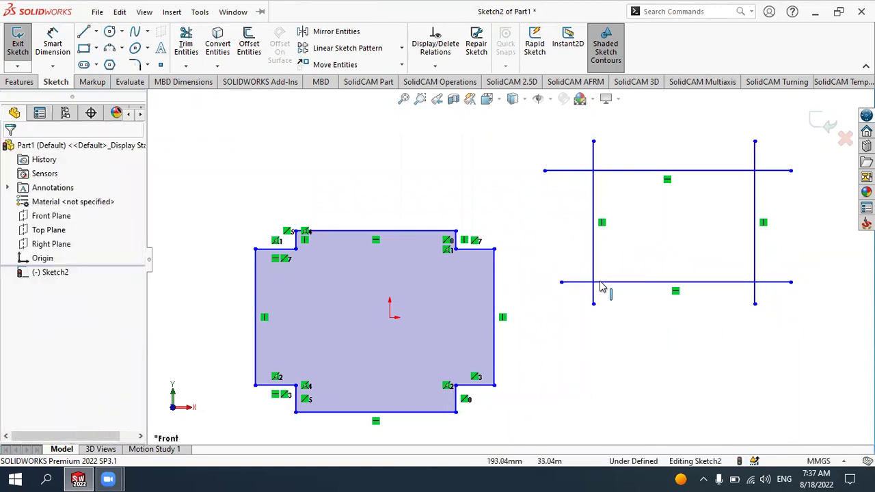
pyautogui.press('f')
pyautogui.scroll(-2, 762, 231)
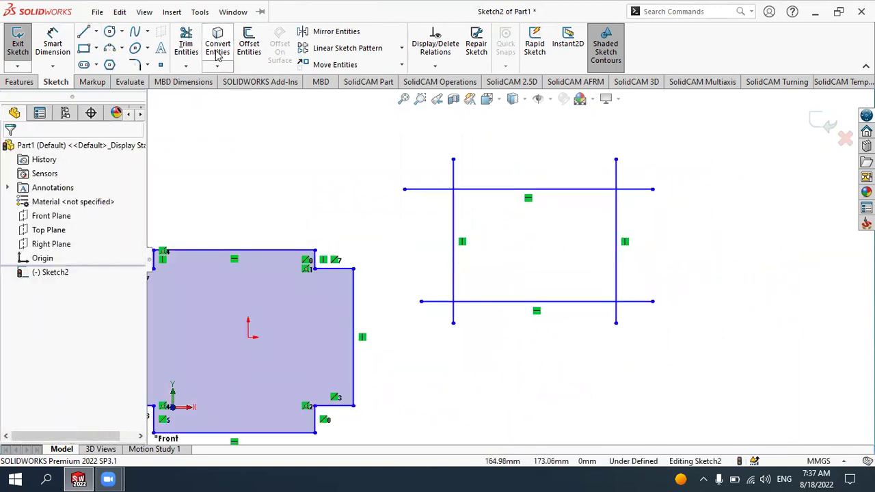
# Power-trim the overhanging line stubs so the hash lines form a closed rectangle.
pyautogui.click(185, 38)
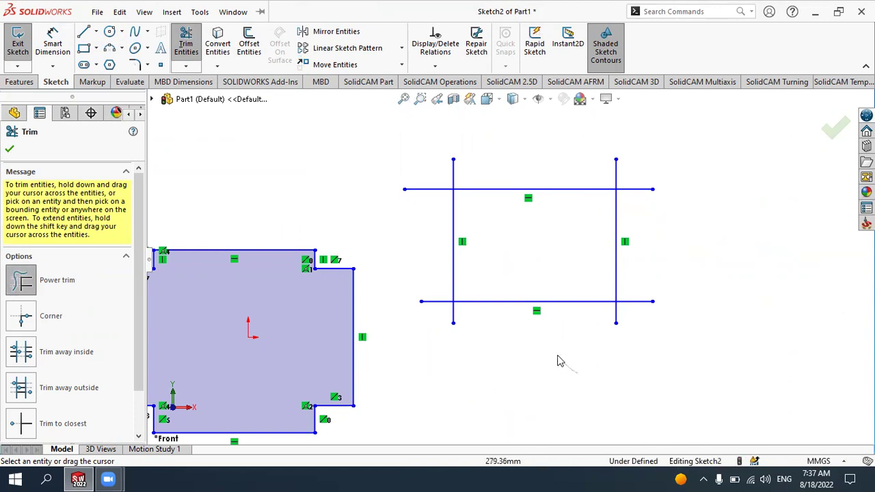
pyautogui.moveTo(522, 342)
pyautogui.mouseDown()
pyautogui.moveTo(483, 321)
pyautogui.moveTo(448, 317)
pyautogui.moveTo(432, 287)
pyautogui.mouseUp()
pyautogui.moveTo(430, 202)
pyautogui.mouseDown()
pyautogui.moveTo(430, 188)
pyautogui.moveTo(515, 174)
pyautogui.mouseUp()
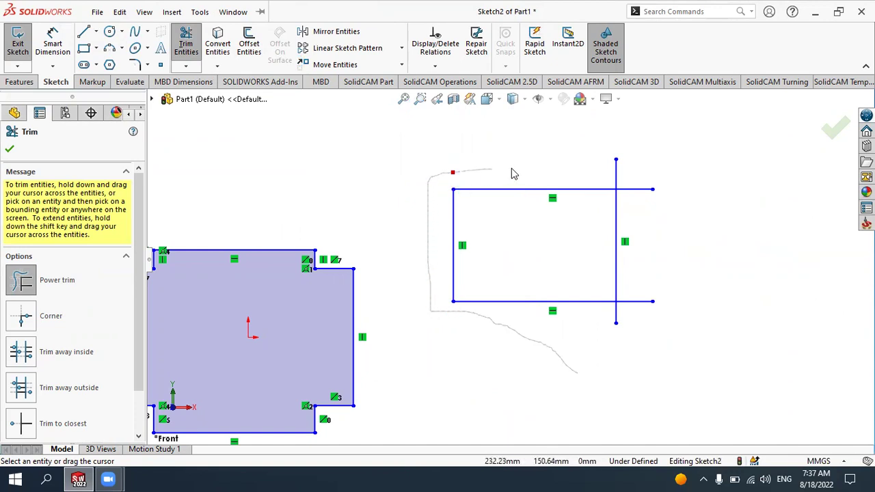
pyautogui.moveTo(627, 177)
pyautogui.mouseDown()
pyautogui.moveTo(636, 173)
pyautogui.moveTo(643, 299)
pyautogui.moveTo(639, 313)
pyautogui.moveTo(599, 323)
pyautogui.mouseUp()
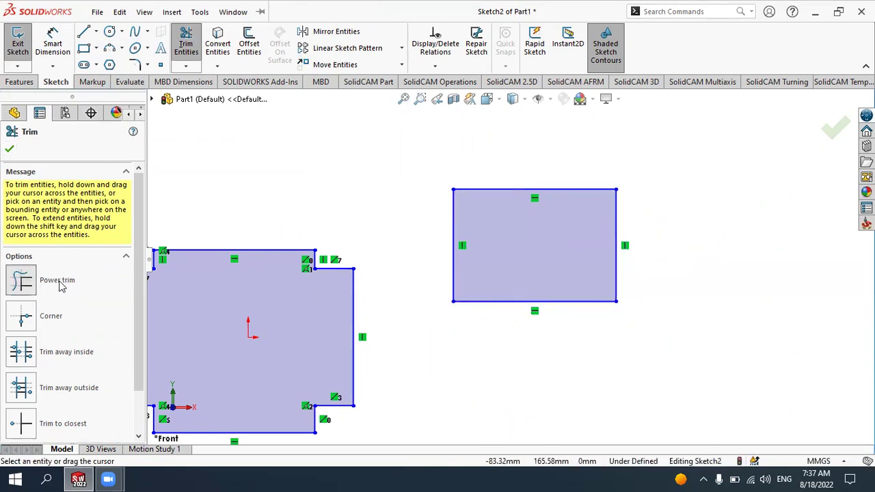
pyautogui.click(11, 150)
# Zoom out and draw a vertical line about 201 mm long left of the shapes.
pyautogui.scroll(3, 502, 270)
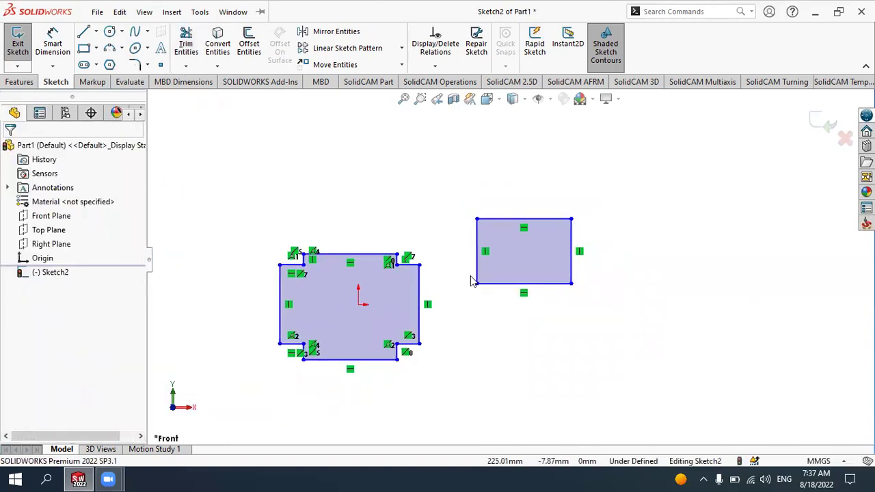
pyautogui.scroll(3, 542, 253)
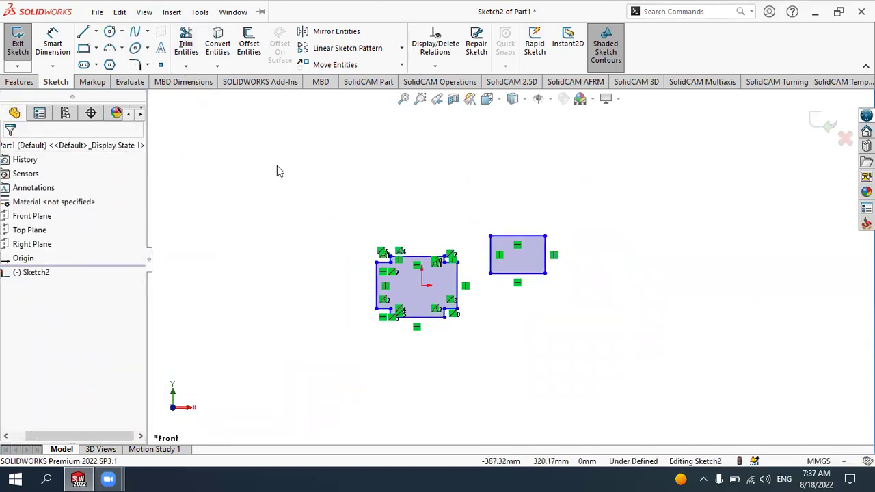
pyautogui.scroll(-2, 277, 170)
pyautogui.scroll(-1, 328, 183)
pyautogui.scroll(-1, 273, 198)
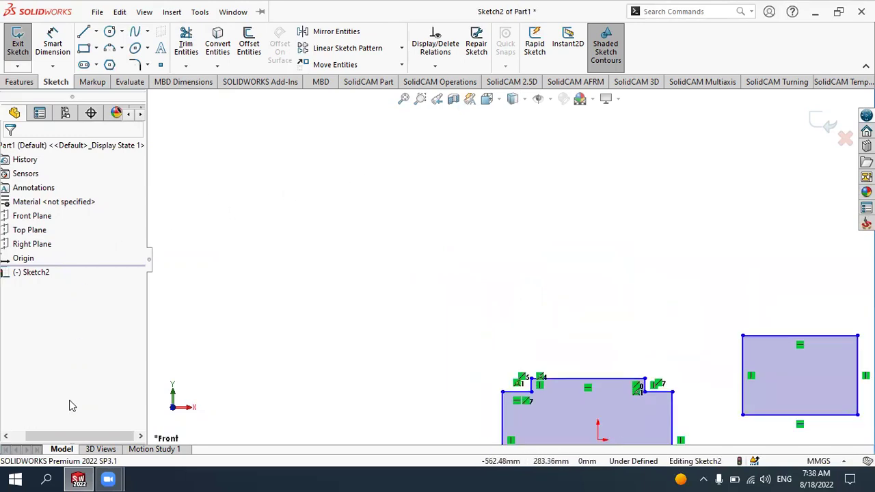
pyautogui.moveTo(78, 436); pyautogui.dragTo(63, 436)
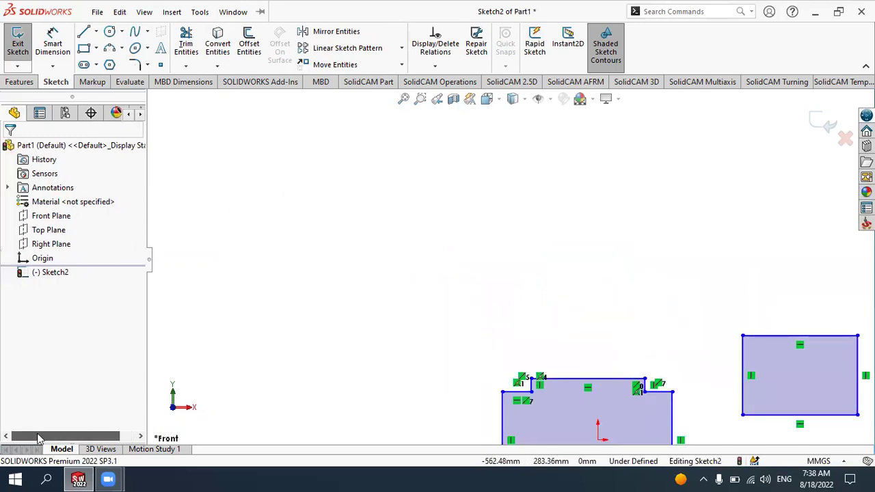
pyautogui.click(186, 45)
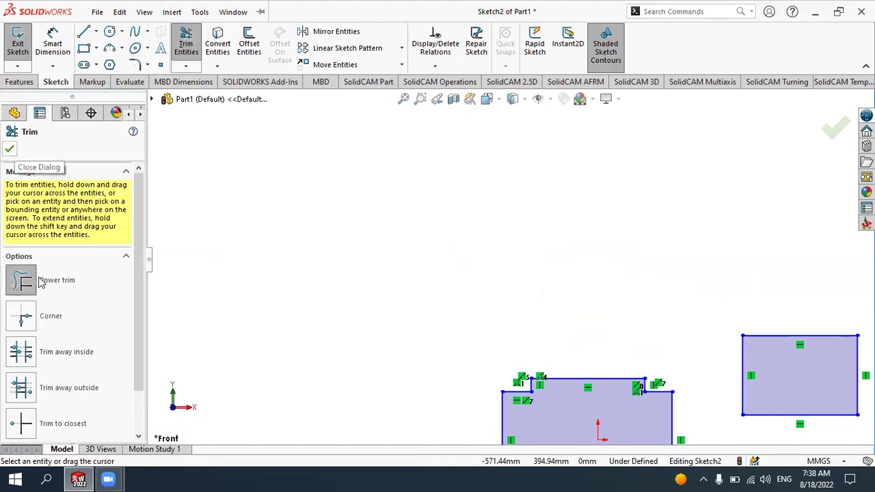
pyautogui.click(9, 149)
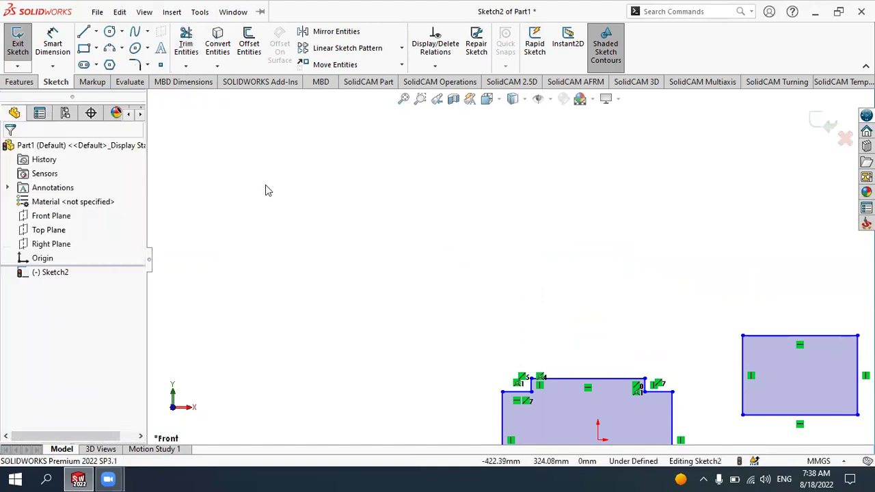
pyautogui.click(84, 32)
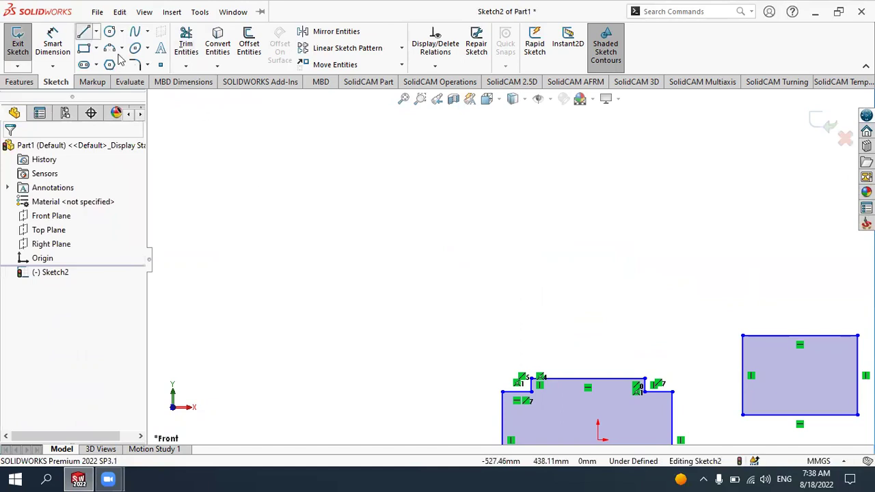
pyautogui.click(276, 203)
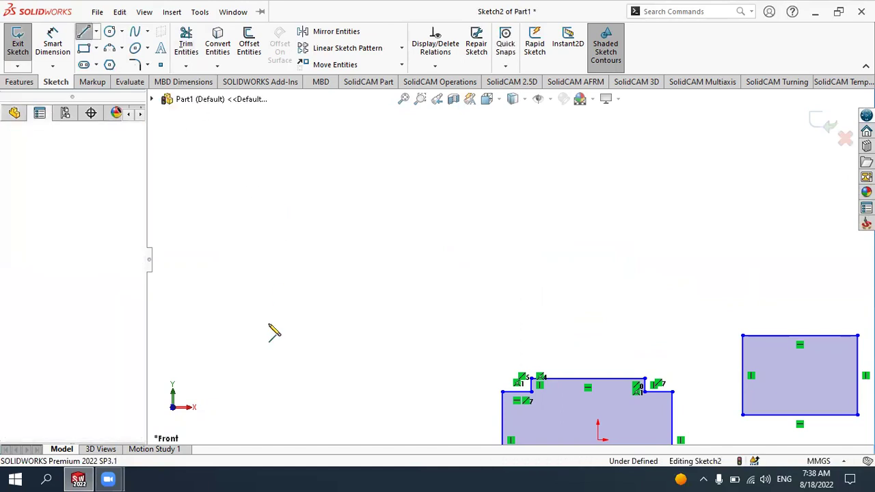
pyautogui.click(276, 359)
pyautogui.press('Escape')
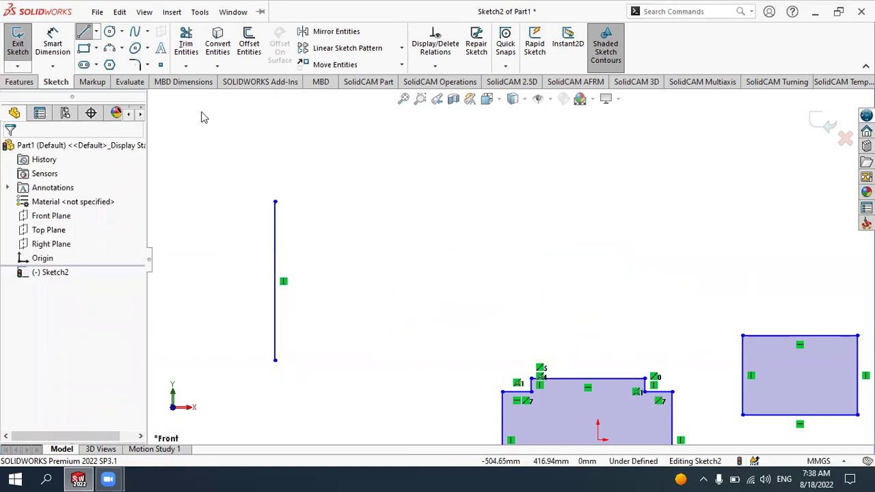
# Draw a top line about 175 mm long and give it a Horizontal relation.
pyautogui.click(83, 31)
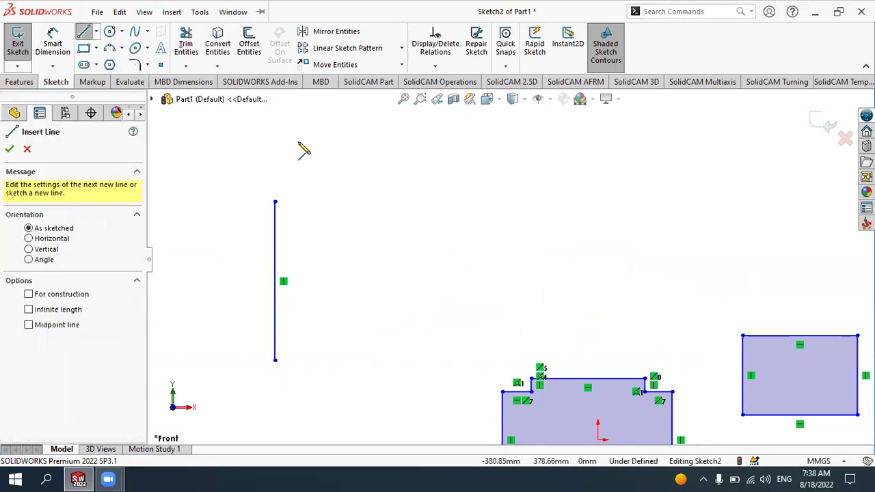
pyautogui.click(352, 137)
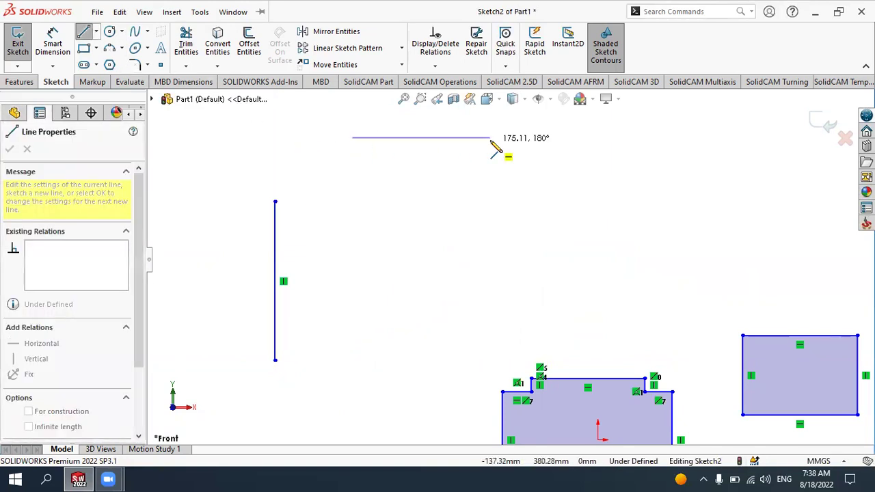
pyautogui.click(491, 141)
pyautogui.press('Escape')
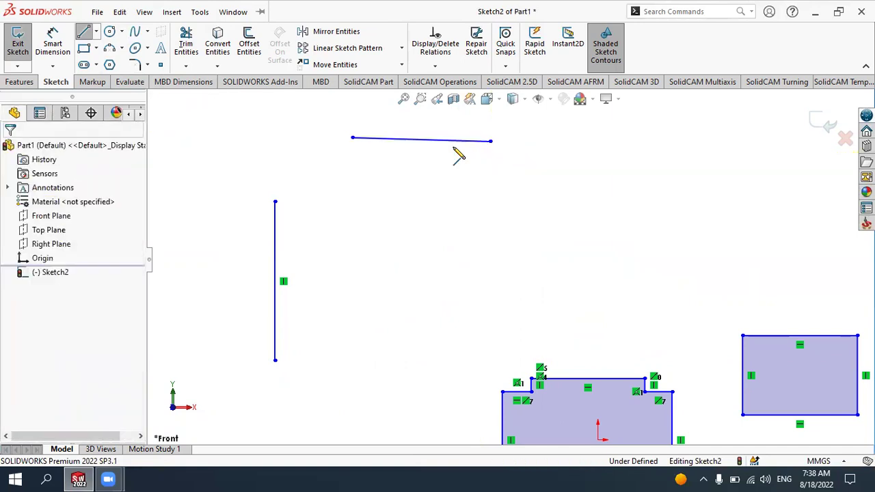
pyautogui.click(454, 141)
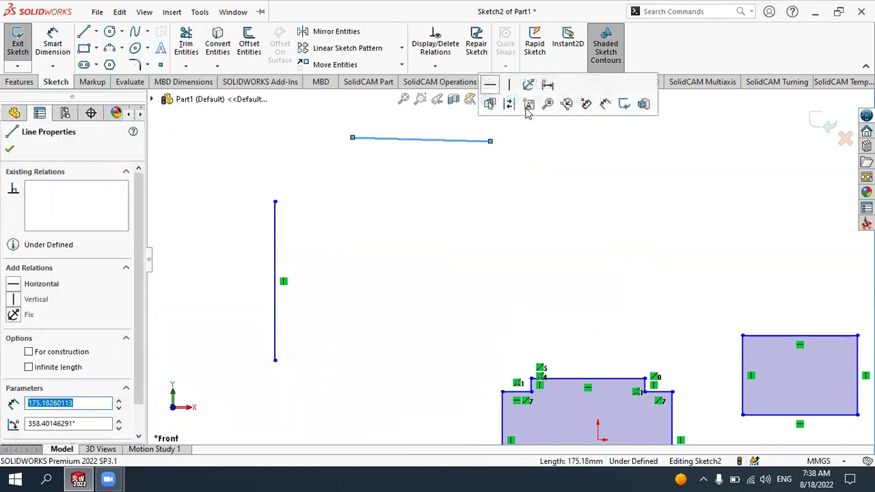
pyautogui.click(491, 85)
pyautogui.click(556, 238)
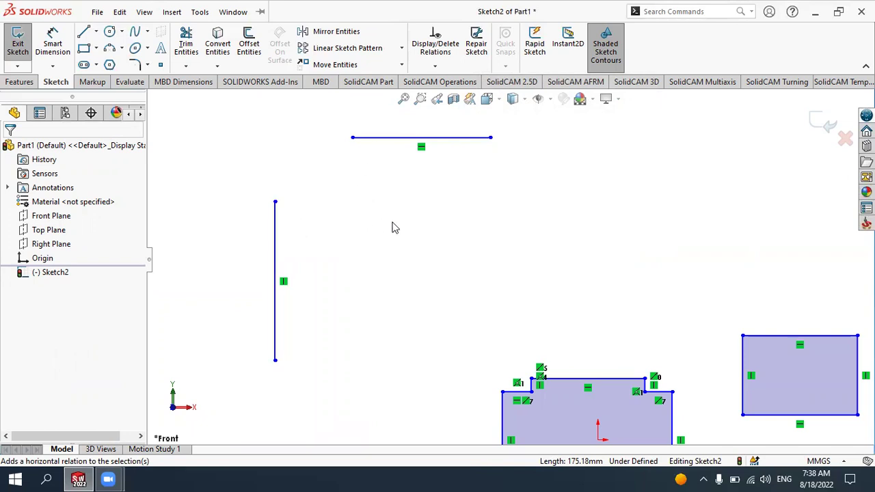
# Use Corner trim to join the vertical line and the top line into a corner.
pyautogui.click(186, 39)
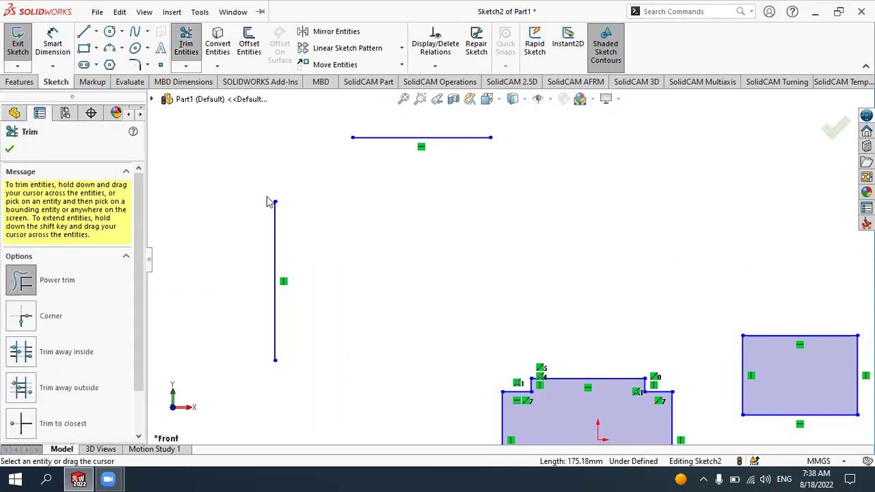
pyautogui.click(39, 317)
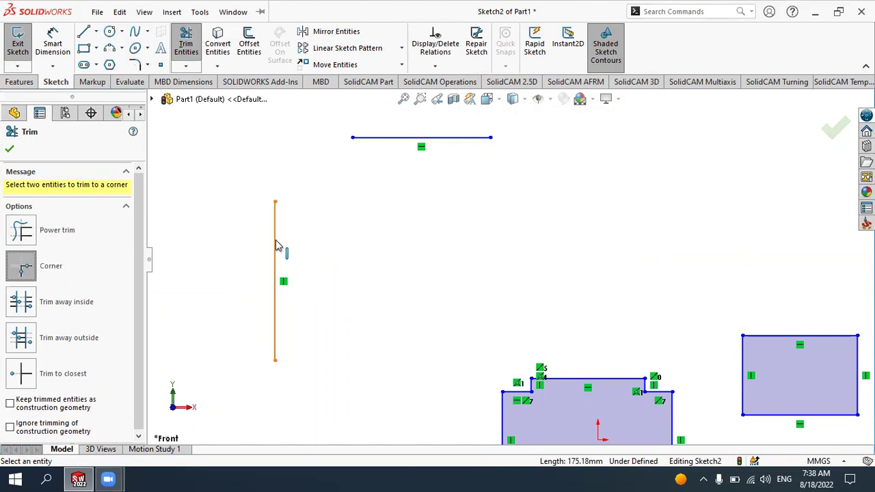
pyautogui.click(276, 241)
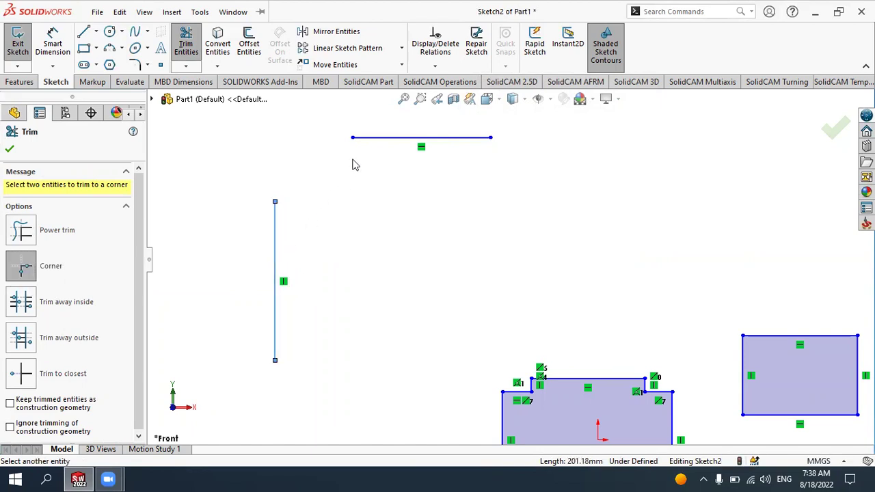
pyautogui.click(361, 138)
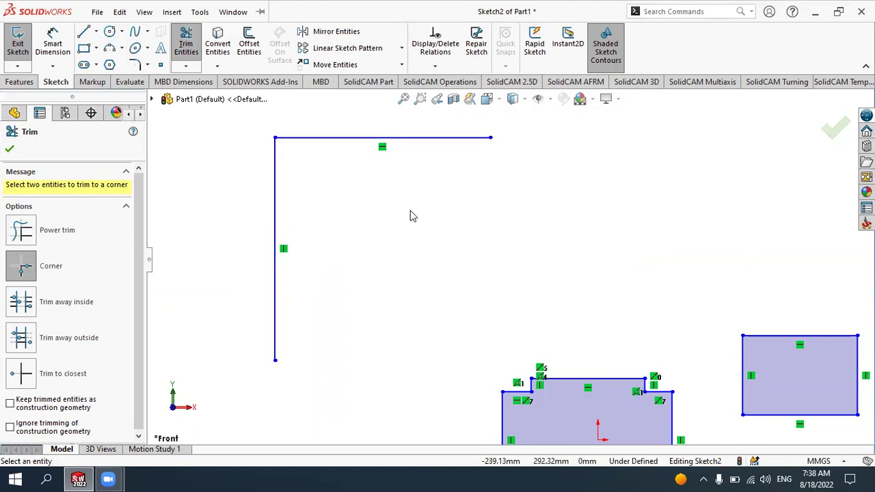
pyautogui.click(10, 152)
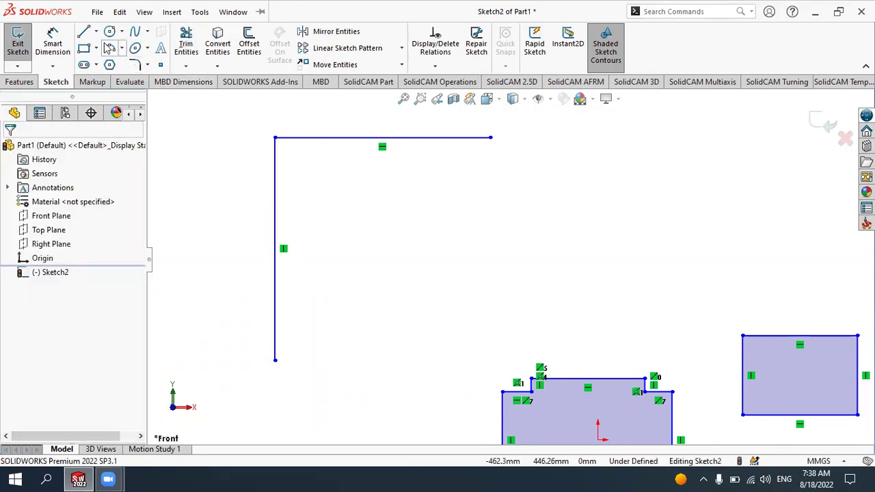
# Draw a second vertical line and a horizontal line crossing it inside the corner.
pyautogui.click(84, 33)
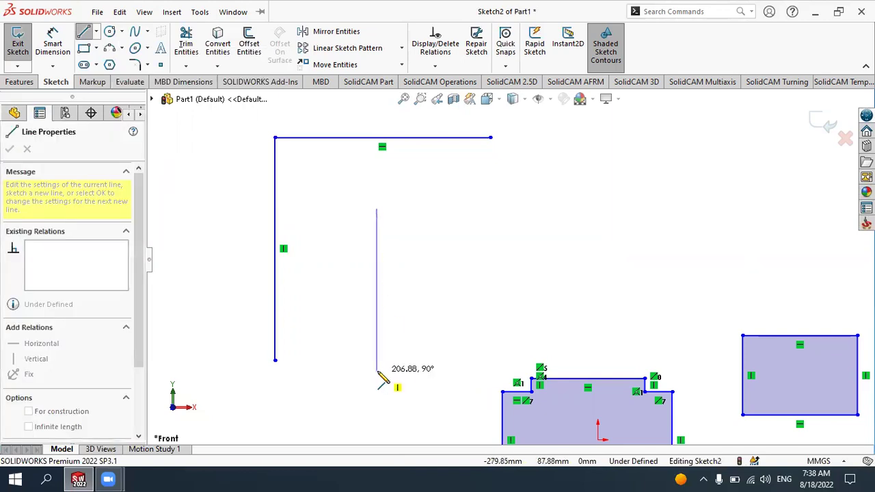
pyautogui.click(377, 371)
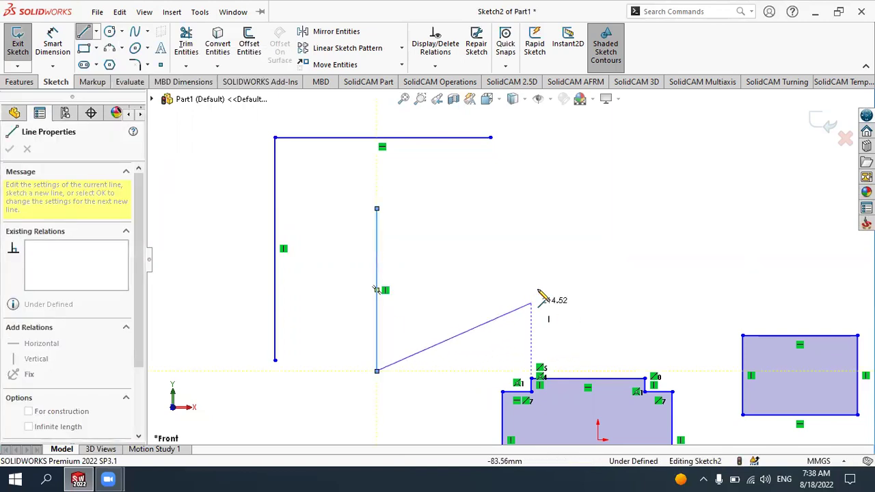
pyautogui.press('Escape')
pyautogui.click(88, 39)
pyautogui.click(84, 34)
pyautogui.click(322, 246)
pyautogui.click(532, 246)
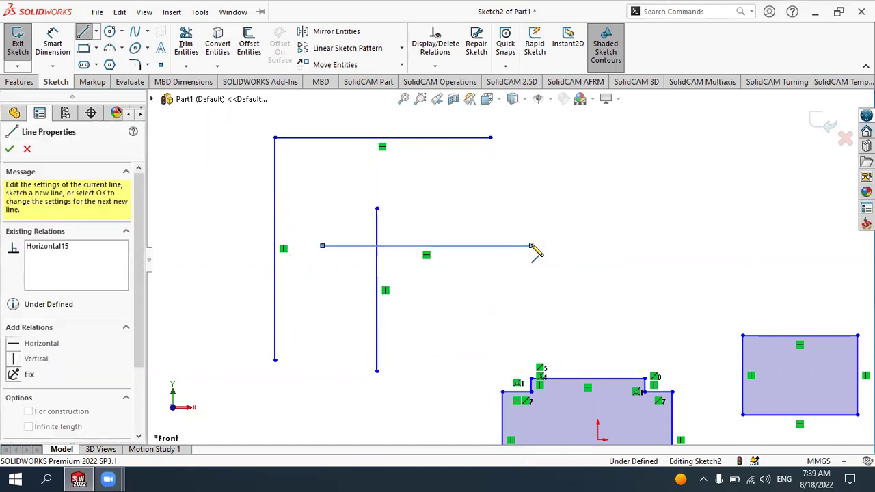
pyautogui.press('Escape')
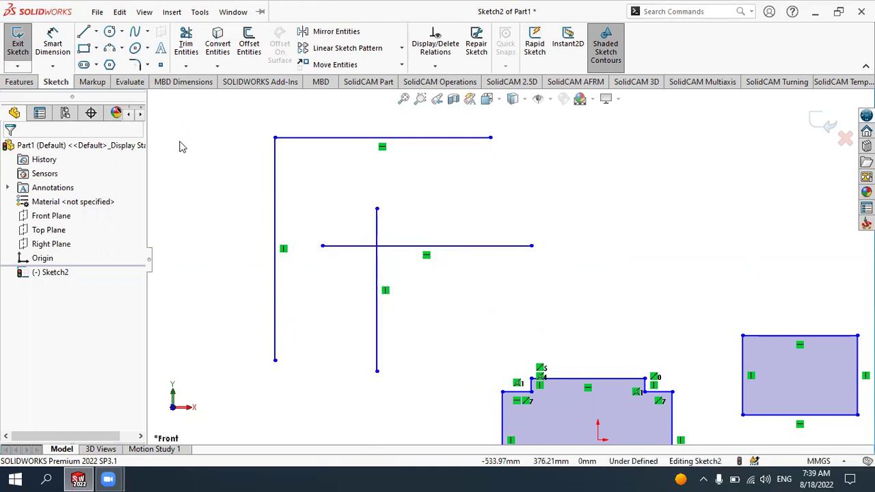
# Corner-trim the second vertical line and crossing horizontal line into an inner L shape.
pyautogui.click(186, 44)
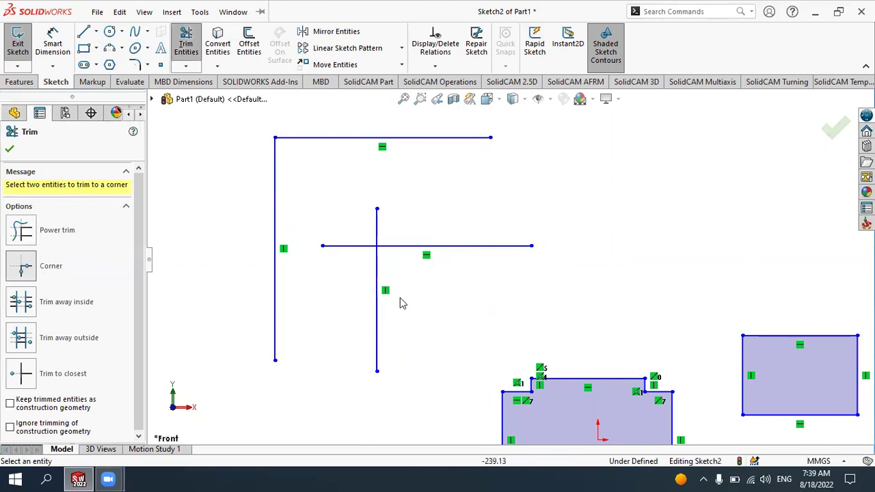
pyautogui.click(377, 283)
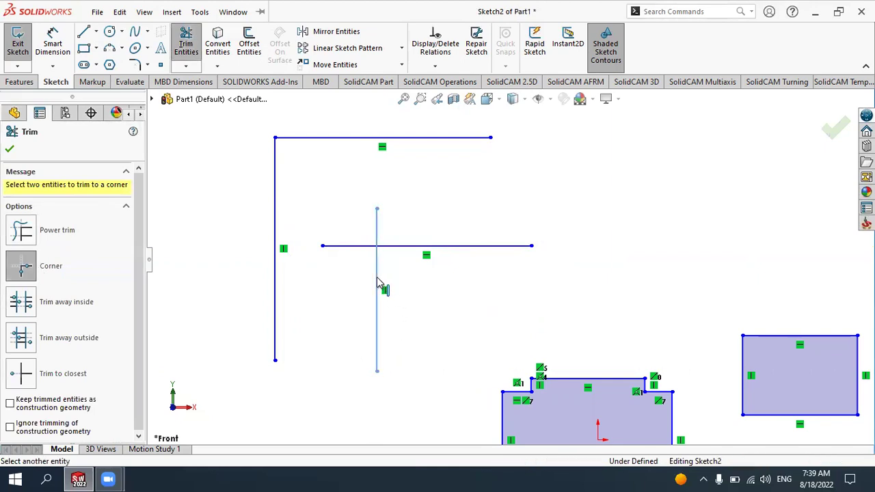
pyautogui.click(403, 248)
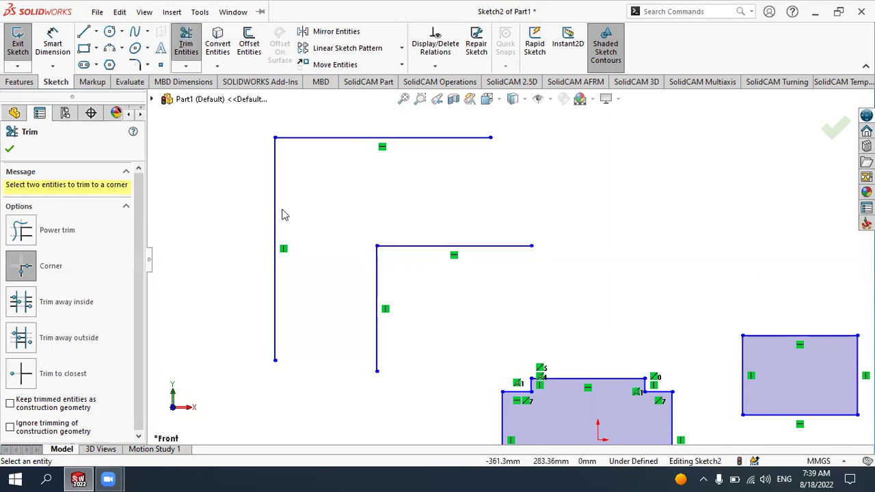
pyautogui.click(10, 151)
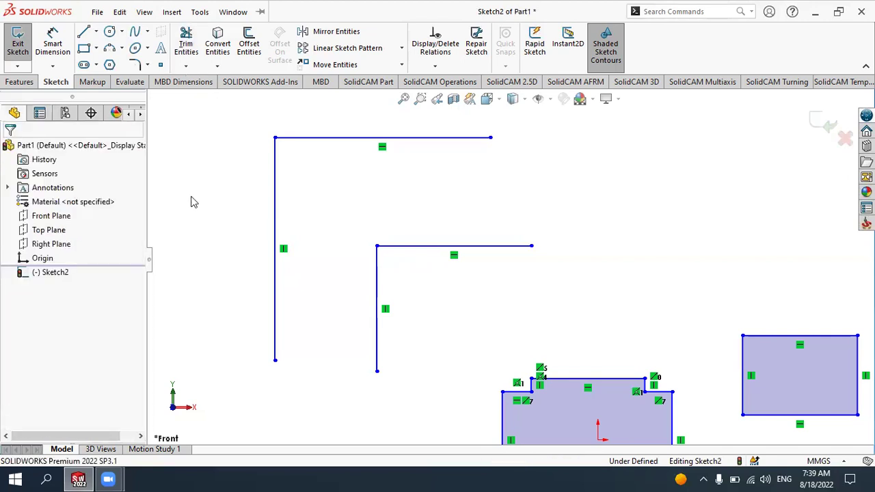
# Undo the corner trim and redo it, keeping the horizontal line's left part and the vertical's upper part.
pyautogui.hotkey('ctrl', 'z')
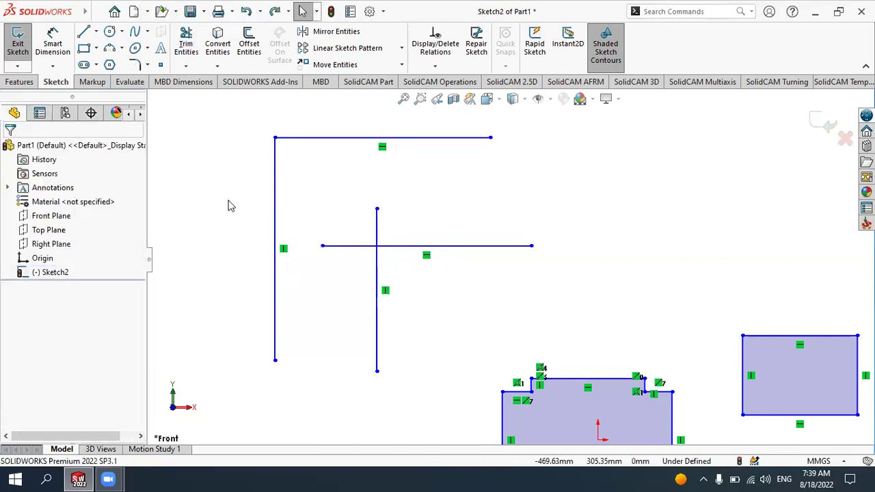
pyautogui.click(186, 42)
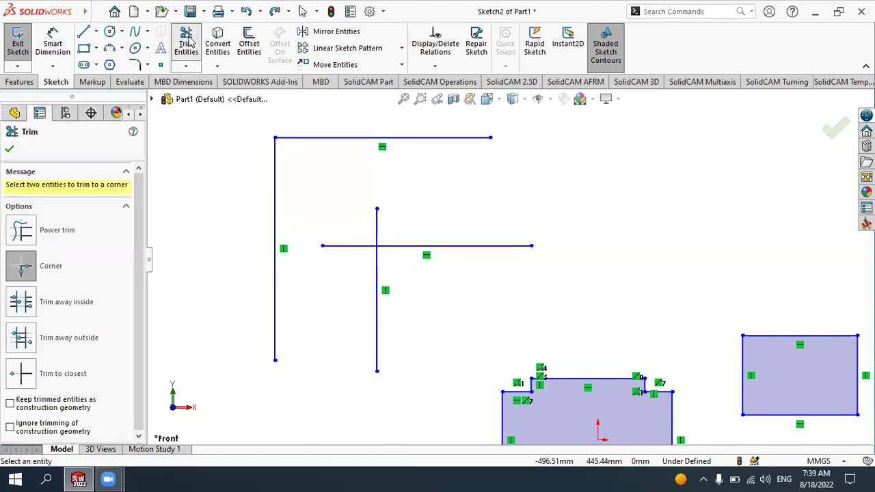
pyautogui.click(347, 248)
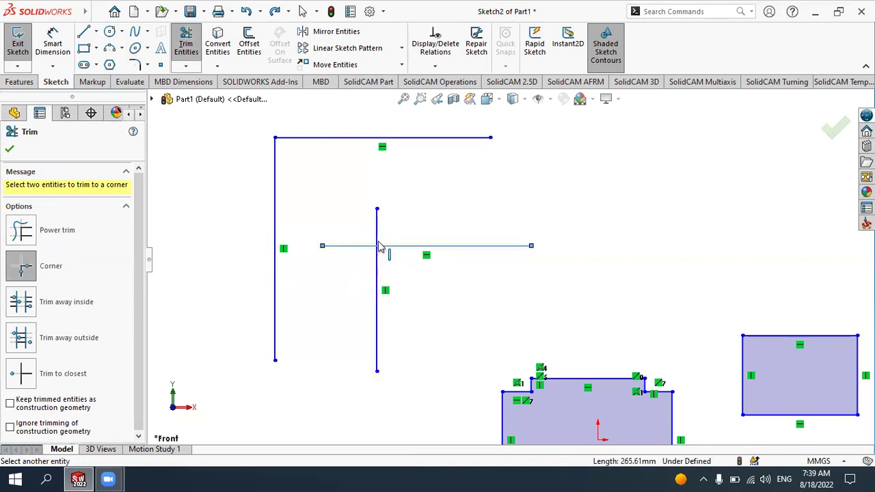
pyautogui.click(377, 232)
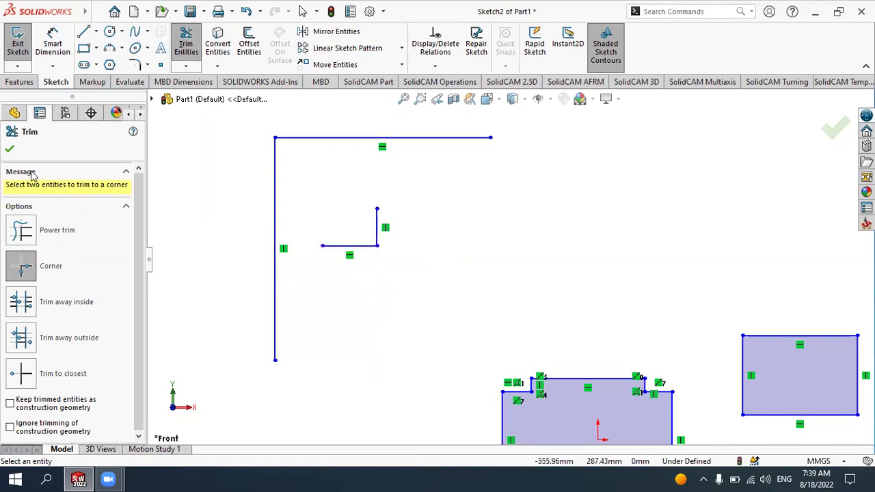
pyautogui.click(10, 149)
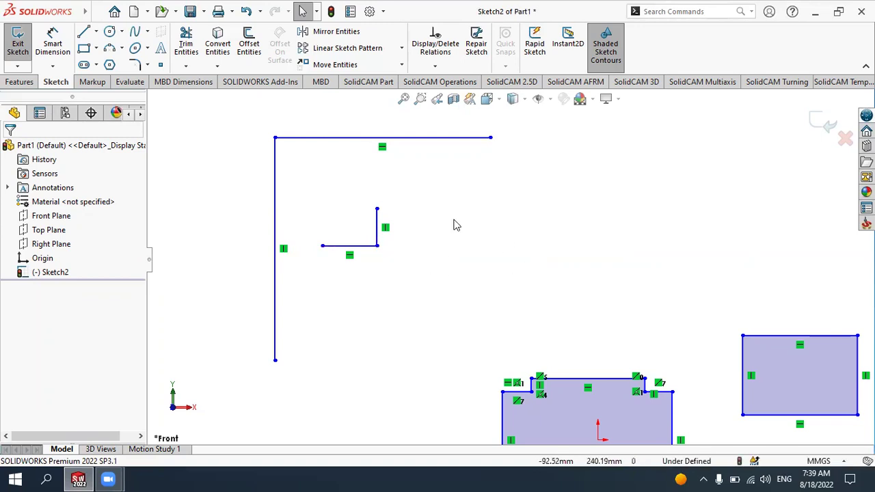
pyautogui.click(188, 66)
pyautogui.click(205, 80)
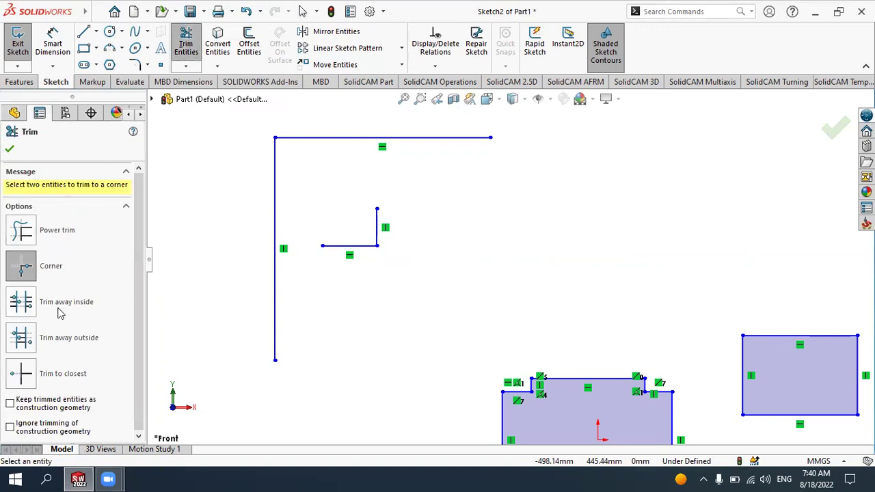
# Sketch two vertical lines side by side in an empty area of the sketch.
pyautogui.click(9, 149)
pyautogui.scroll(2, 351, 278)
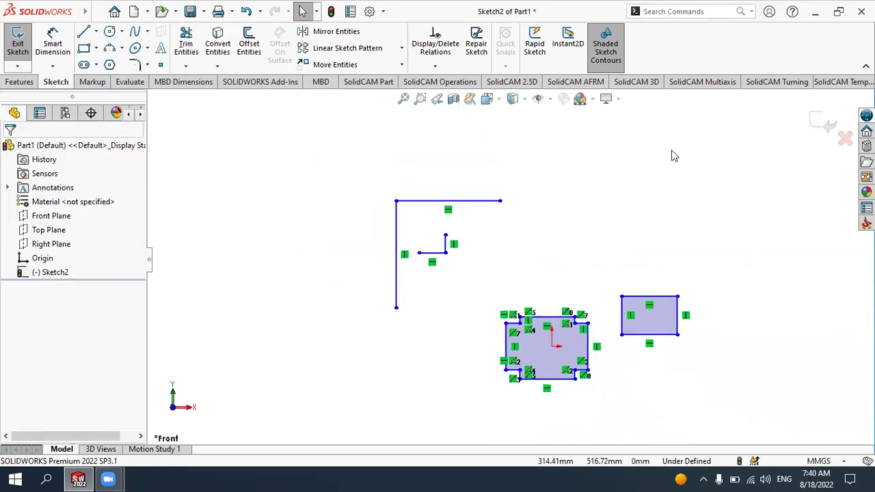
pyautogui.scroll(-5, 679, 175)
pyautogui.scroll(-1, 679, 175)
pyautogui.click(83, 32)
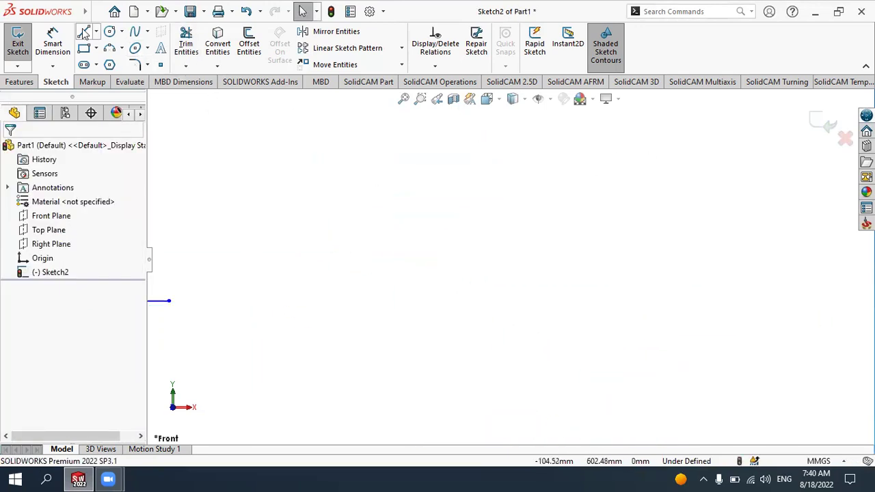
pyautogui.click(366, 151)
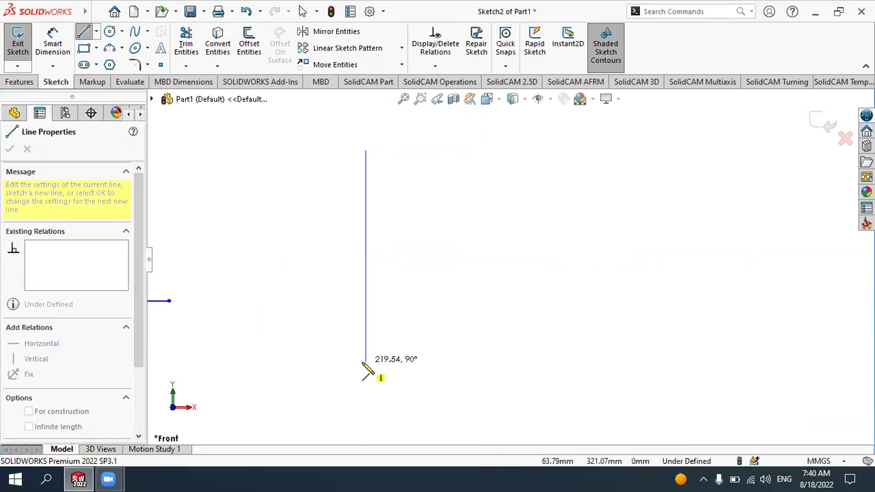
pyautogui.click(366, 361)
pyautogui.click(85, 32)
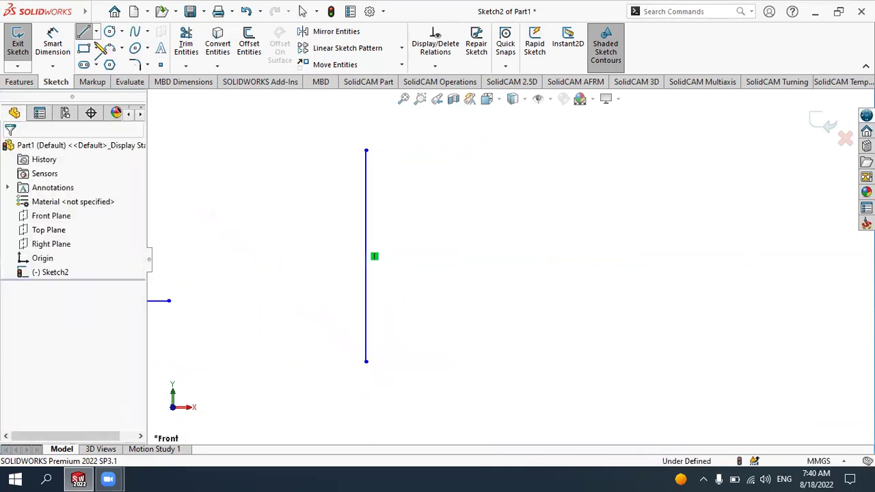
pyautogui.click(89, 32)
pyautogui.click(586, 150)
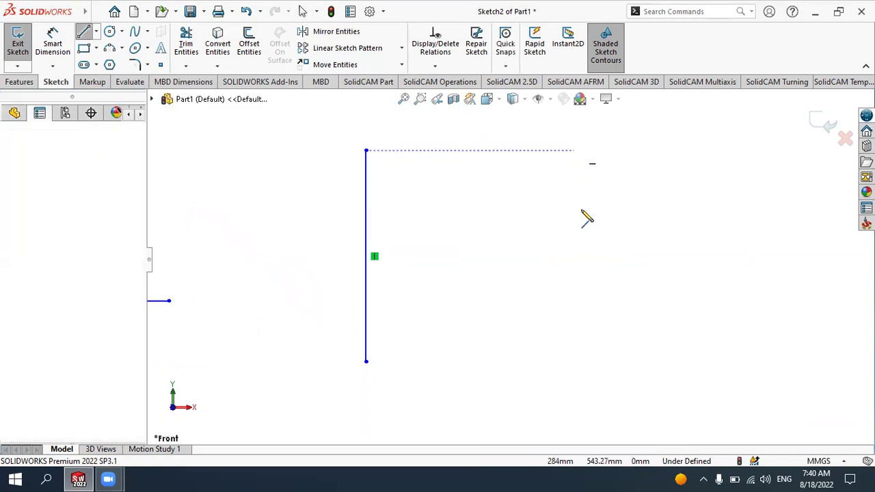
pyautogui.click(574, 367)
pyautogui.click(85, 32)
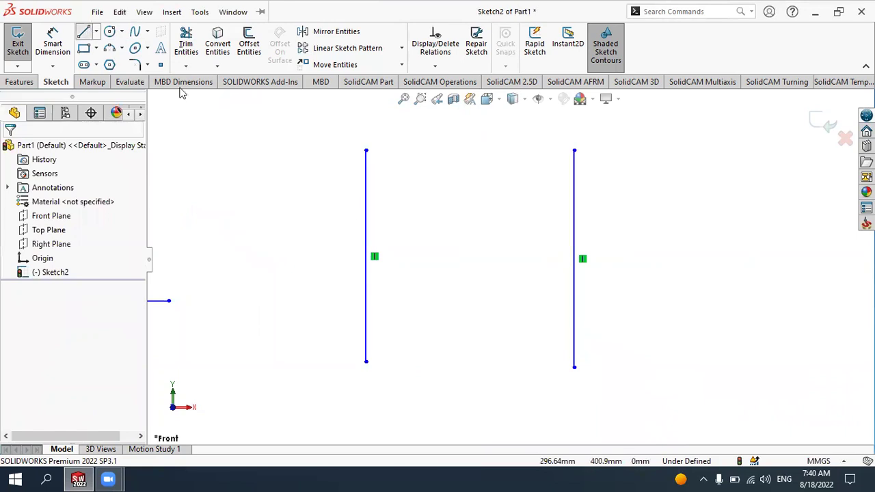
# Draw top, middle and bottom horizontal lines crossing both vertical lines.
pyautogui.click(286, 191)
pyautogui.click(627, 192)
pyautogui.press('Escape')
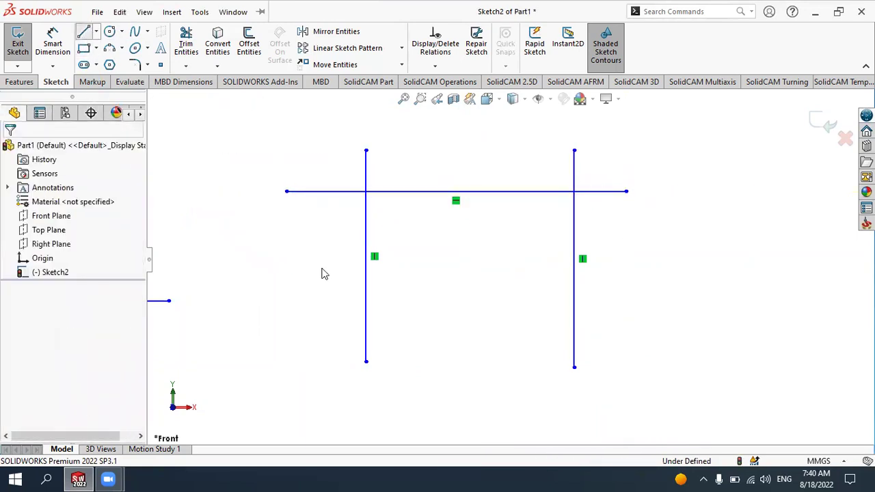
pyautogui.press('l')
pyautogui.moveTo(287, 269); pyautogui.dragTo(626, 269)
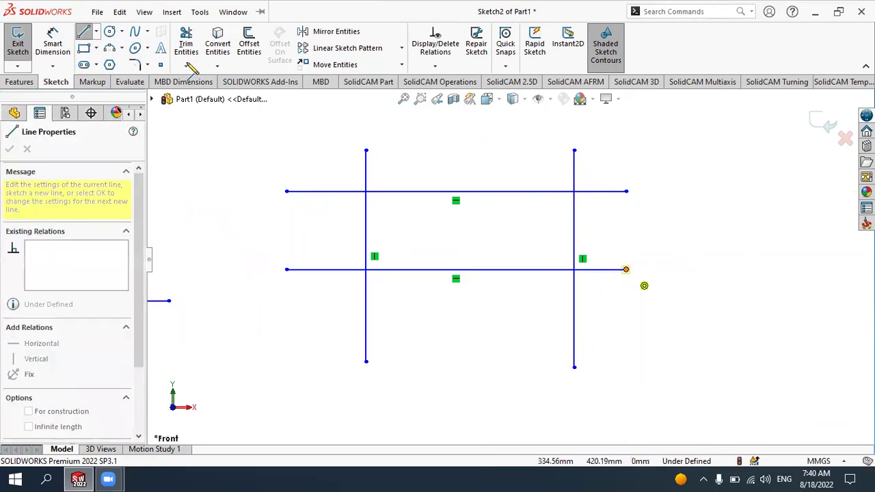
pyautogui.press('Escape')
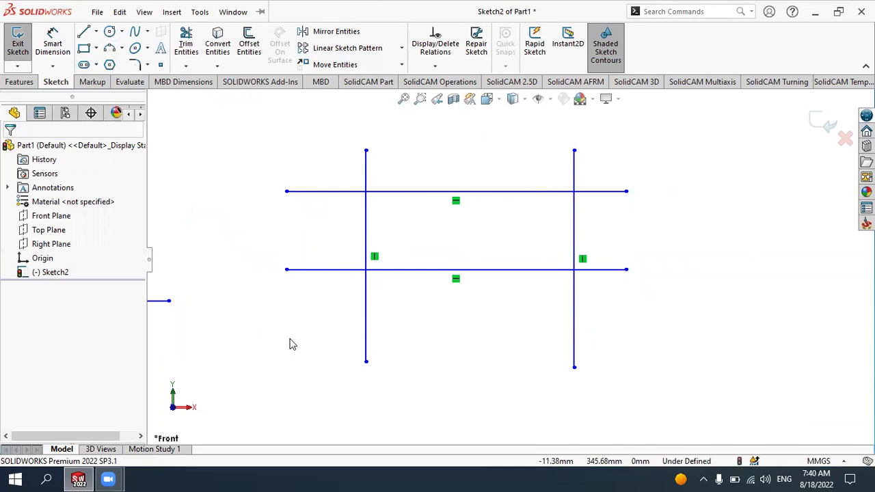
pyautogui.click(83, 32)
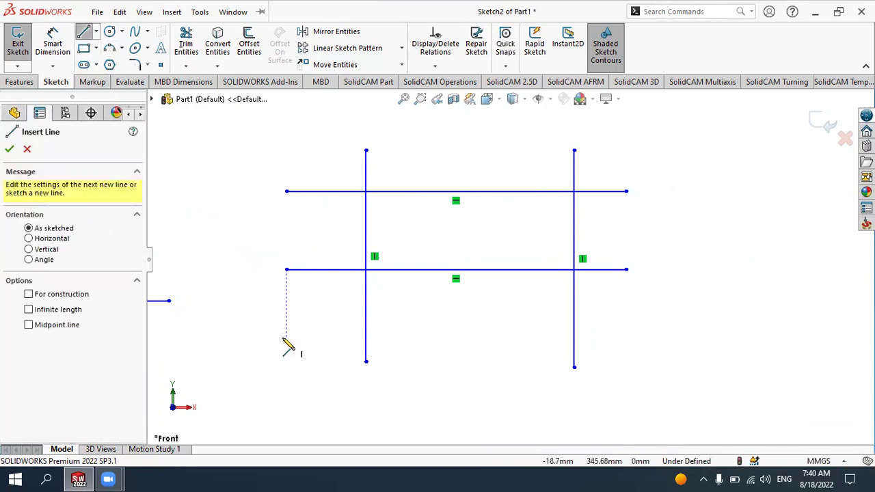
pyautogui.moveTo(287, 360)
pyautogui.mouseDown()
pyautogui.moveTo(643, 344)
pyautogui.moveTo(705, 266)
pyautogui.mouseUp()
pyautogui.press('Escape')
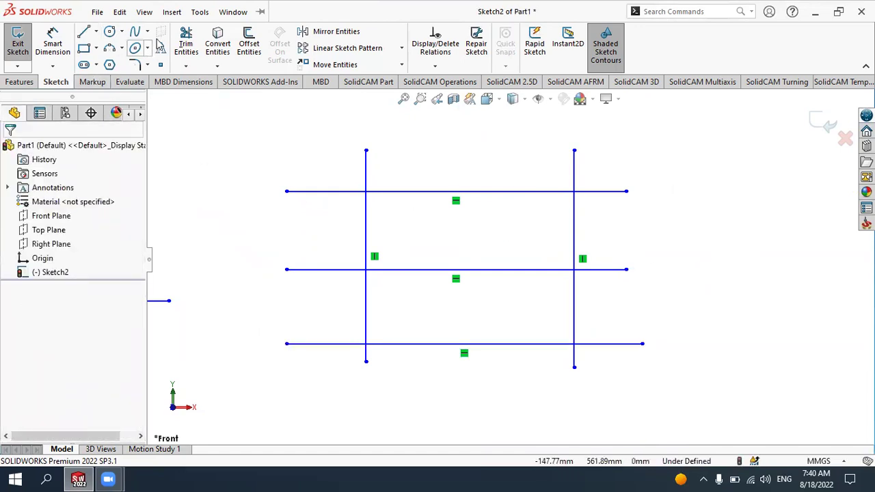
# Use Trim away inside with both verticals as boundaries to cut the top, middle and bottom lines.
pyautogui.click(184, 38)
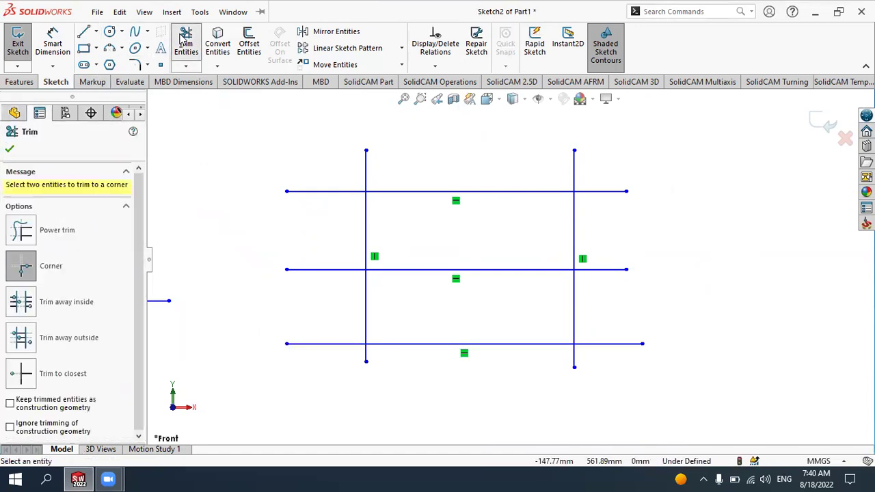
pyautogui.click(57, 304)
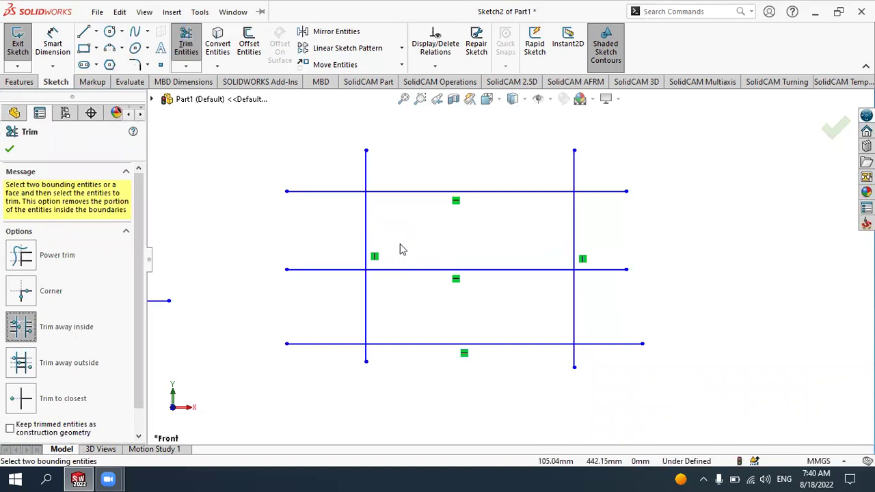
pyautogui.click(367, 221)
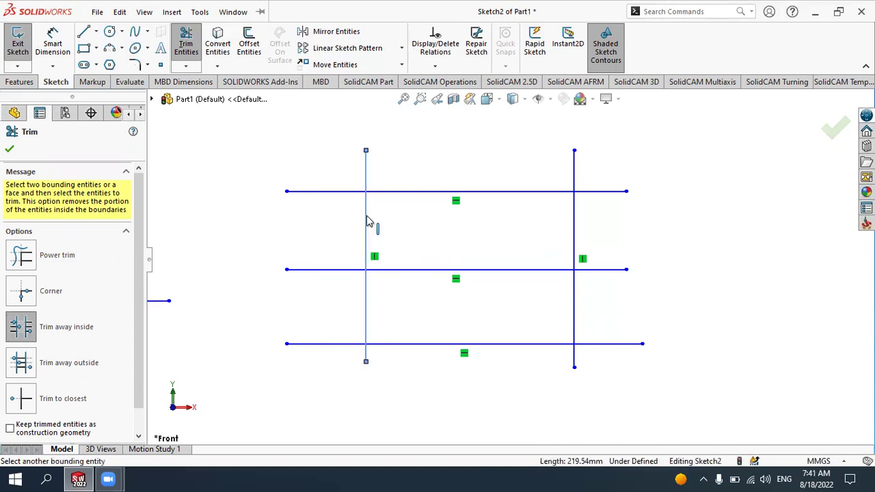
pyautogui.click(575, 223)
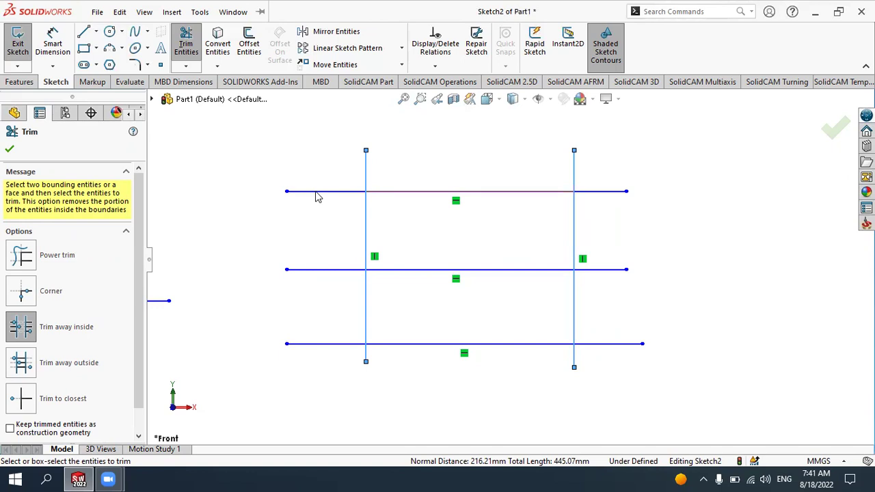
pyautogui.click(317, 193)
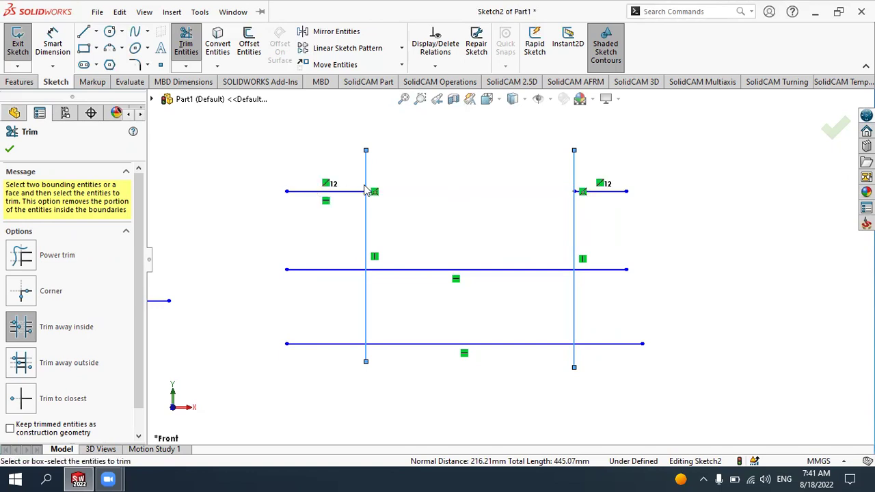
pyautogui.click(330, 271)
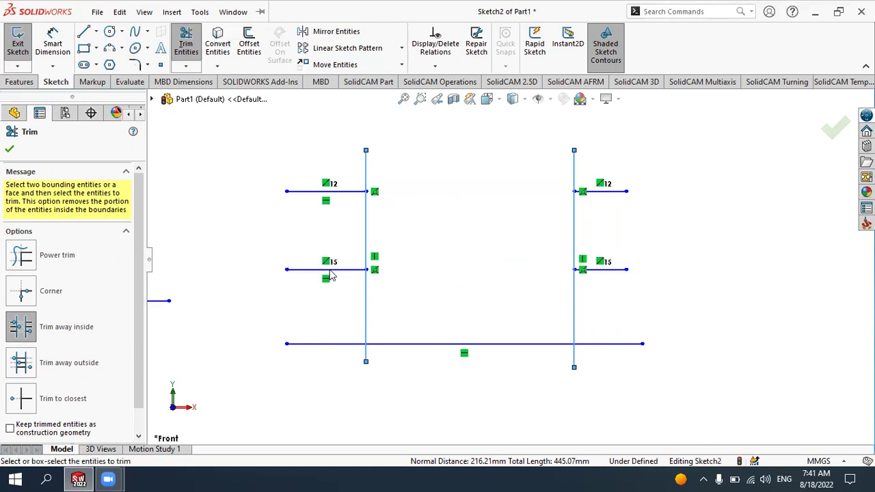
pyautogui.click(320, 345)
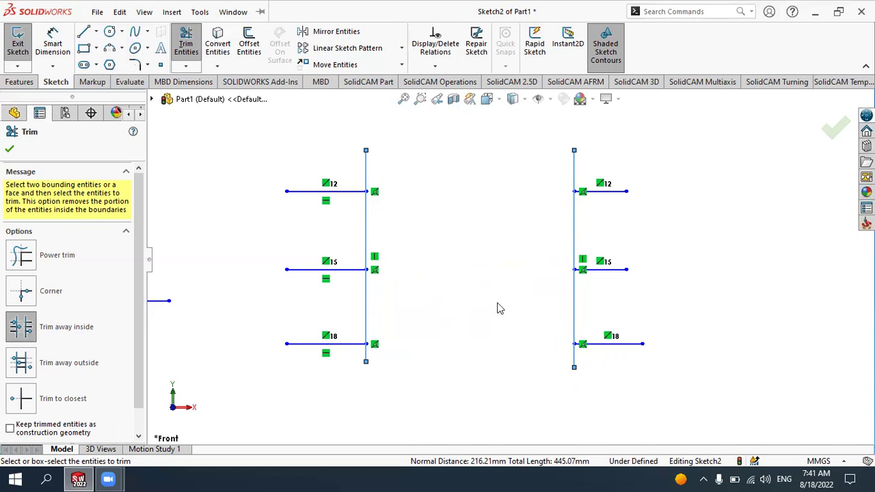
pyautogui.press('Return')
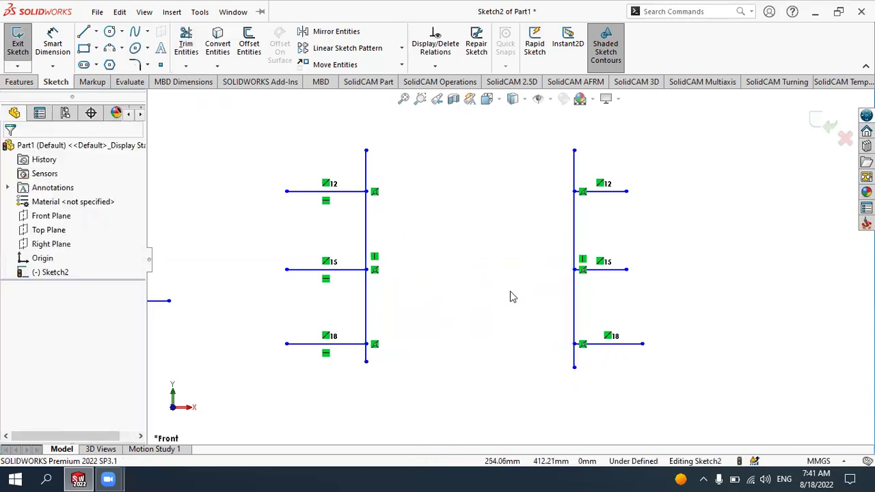
# Undo the three inside trims, then use Trim away outside between the verticals on all three lines.
pyautogui.hotkey('ctrl', 'z')
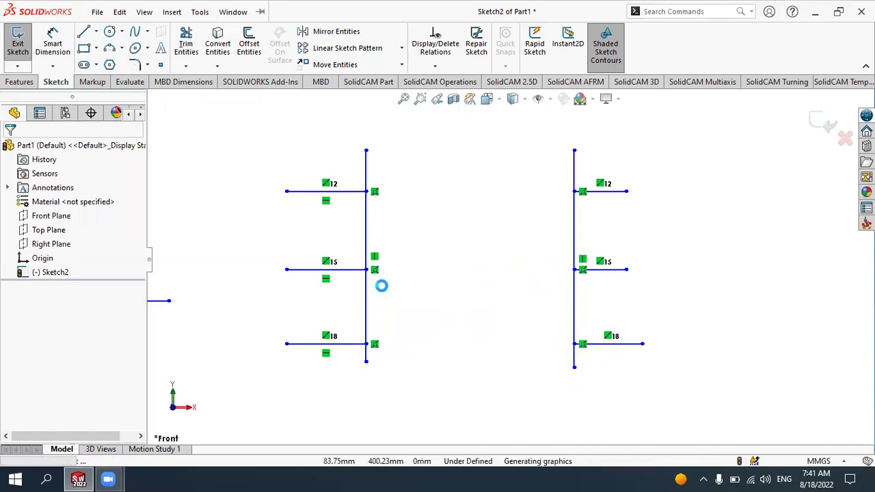
pyautogui.hotkey('ctrl', 'z')
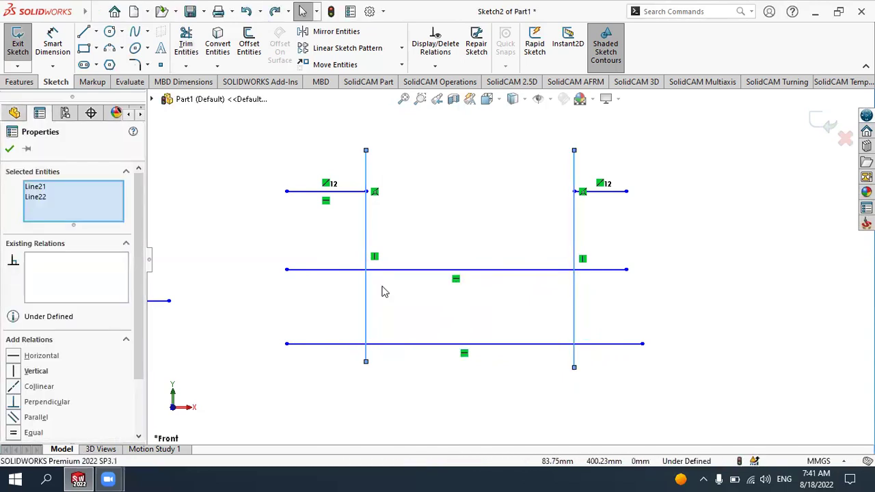
pyautogui.hotkey('ctrl', 'z')
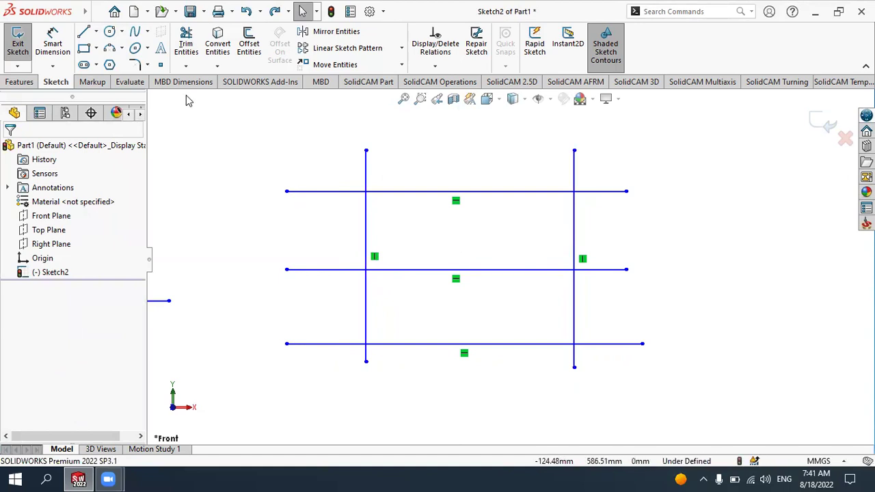
pyautogui.click(186, 44)
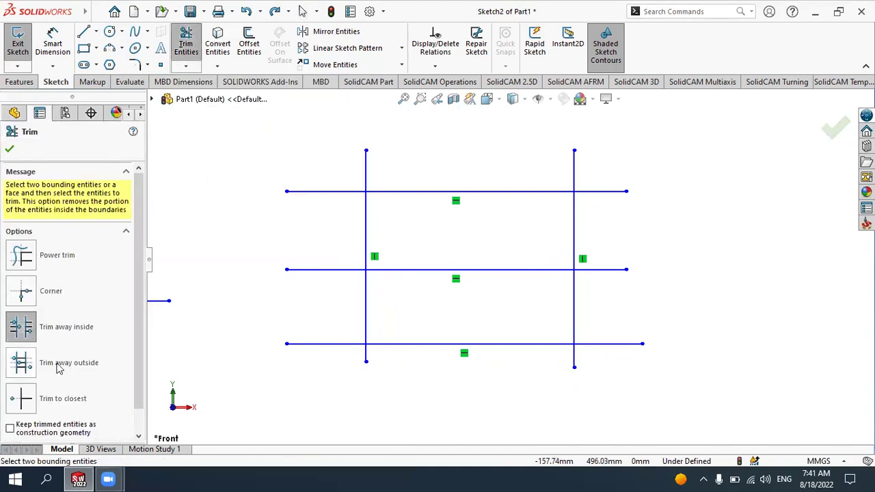
pyautogui.click(67, 370)
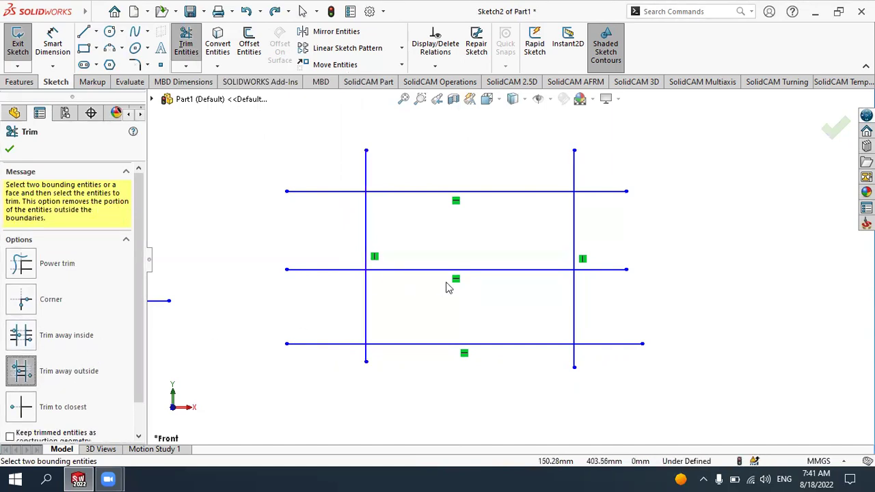
pyautogui.click(367, 230)
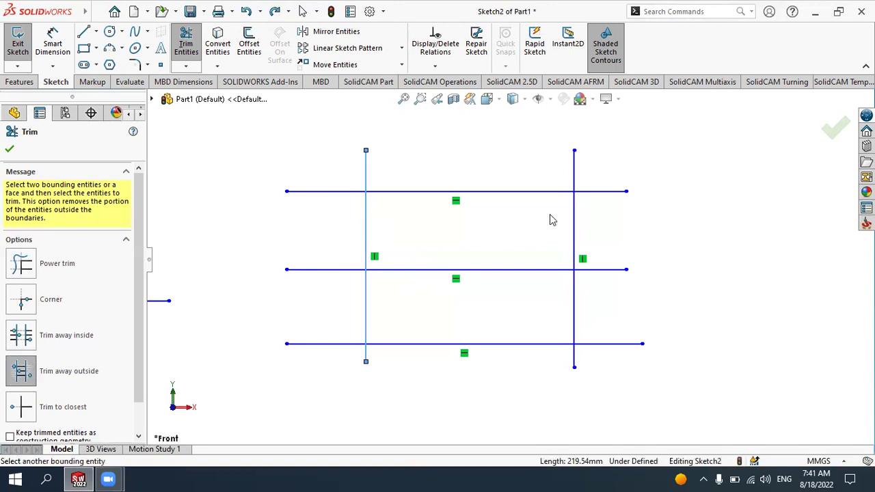
pyautogui.click(574, 216)
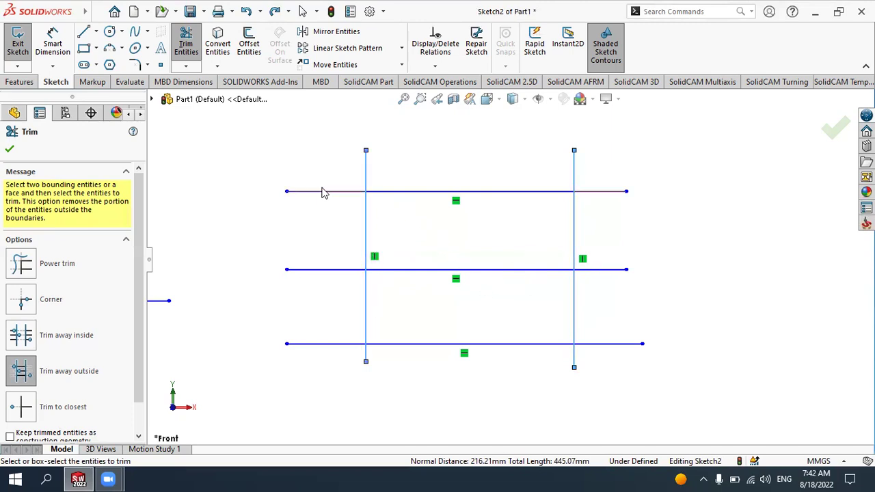
pyautogui.click(391, 194)
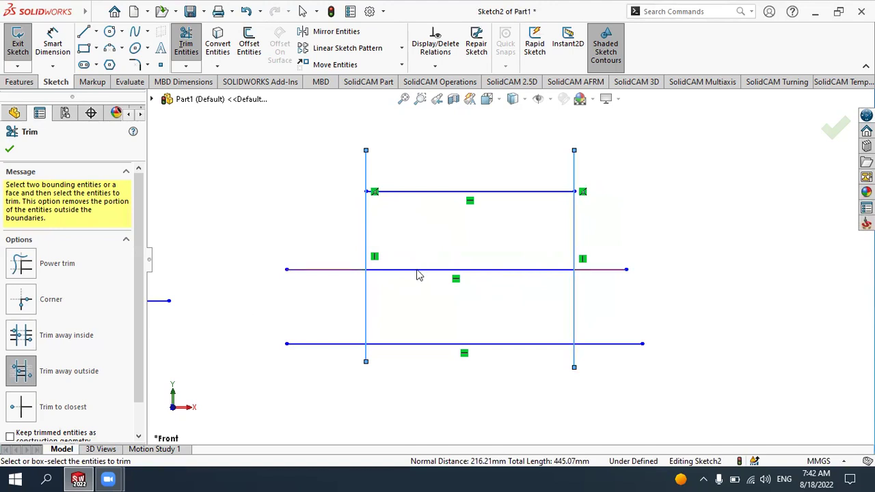
pyautogui.click(417, 273)
pyautogui.click(402, 347)
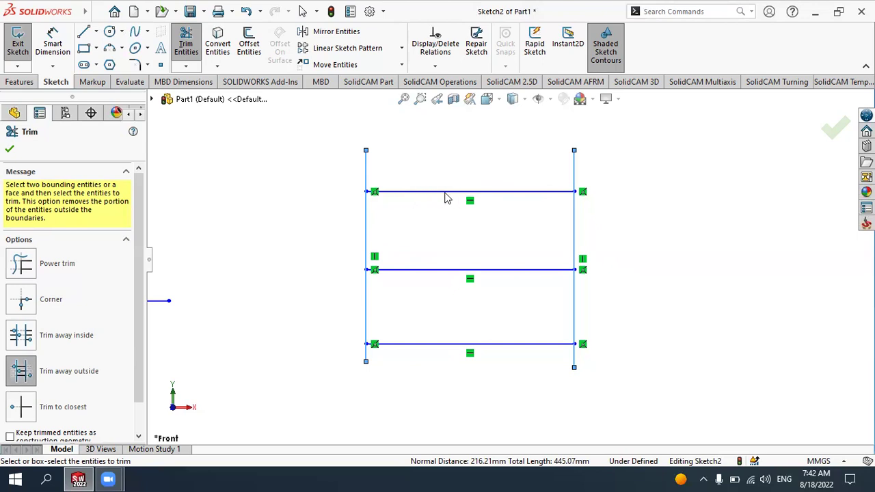
# Undo the three outside trims to restore the full-length horizontal lines.
pyautogui.click(9, 149)
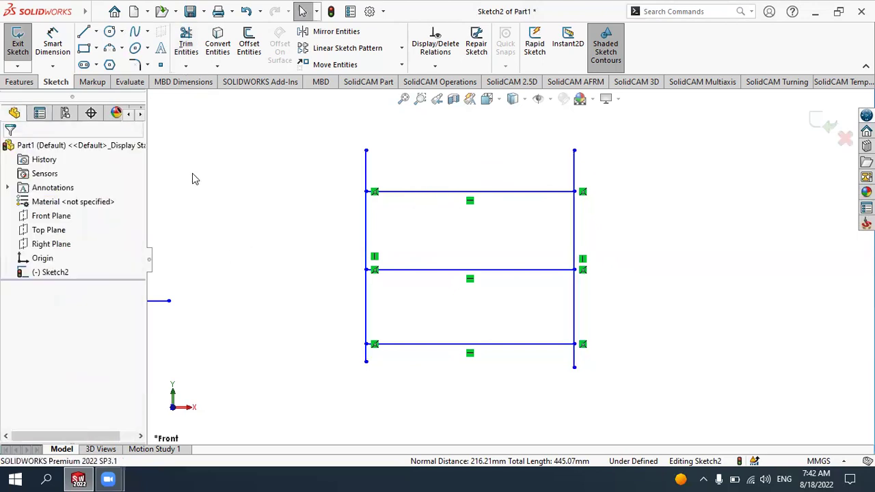
pyautogui.hotkey('ctrl', 'z')
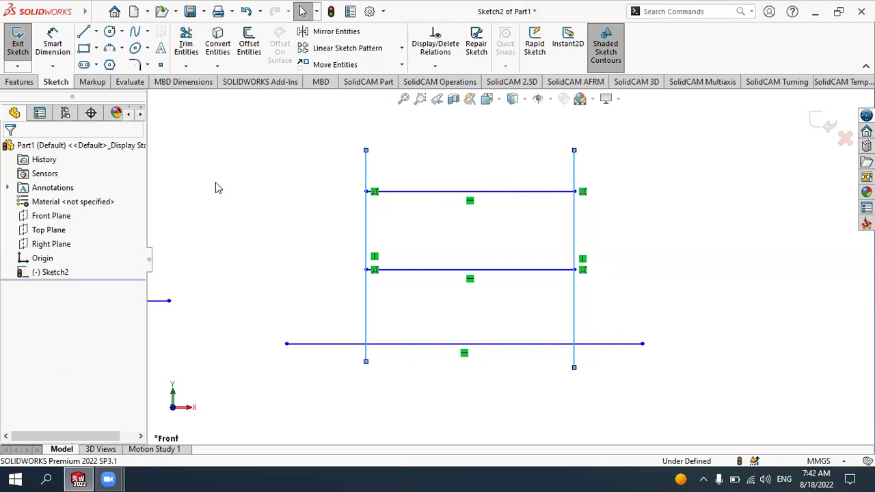
pyautogui.hotkey('ctrl', 'z')
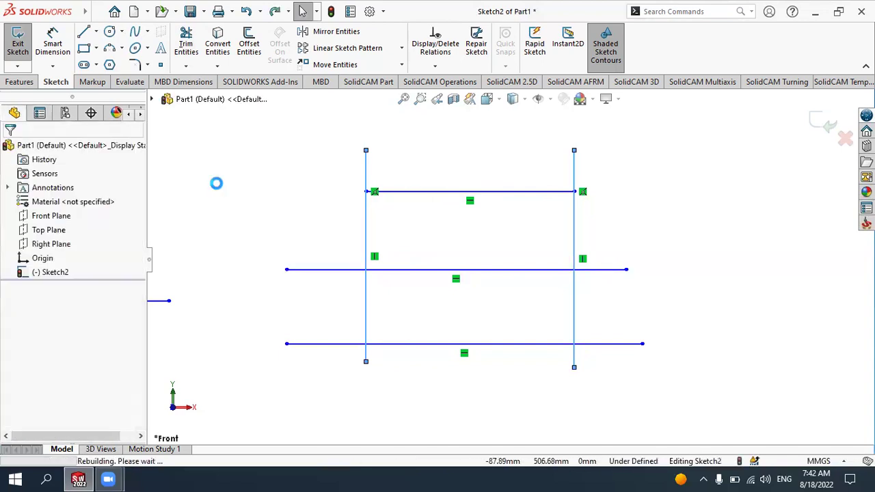
pyautogui.hotkey('ctrl', 'z')
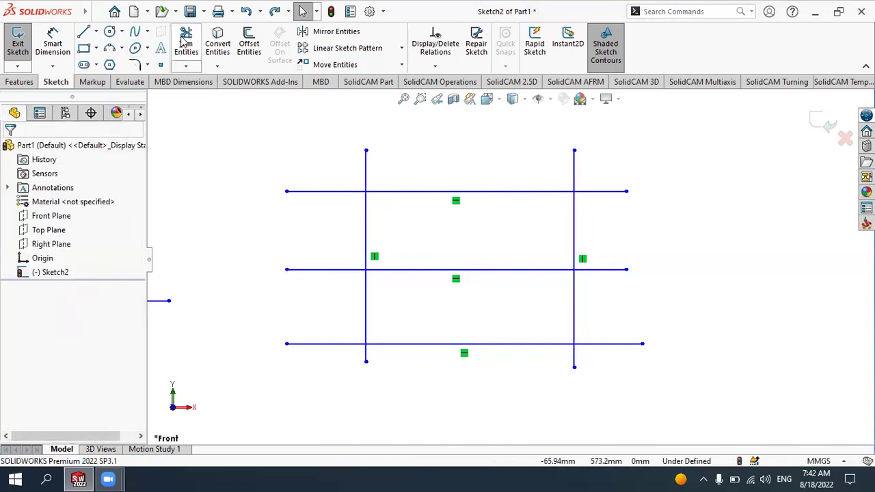
# Trim away inside both verticals between the top and middle lines, then undo that trim.
pyautogui.click(195, 49)
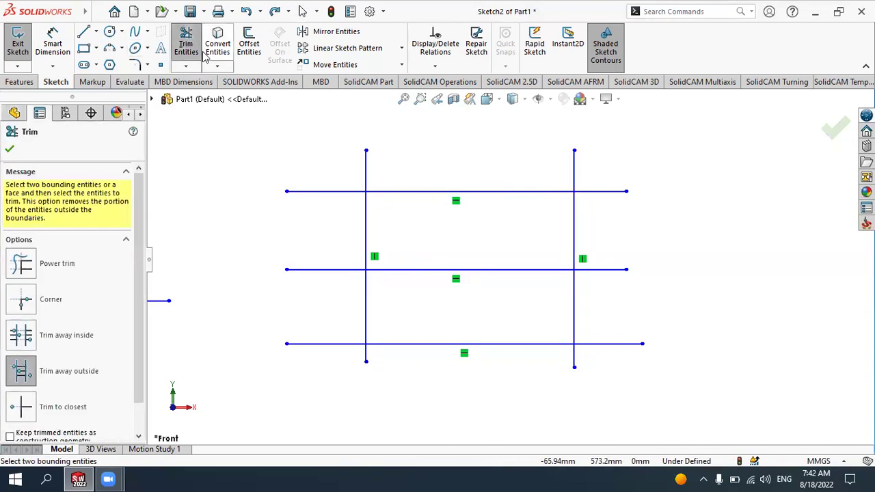
pyautogui.click(63, 340)
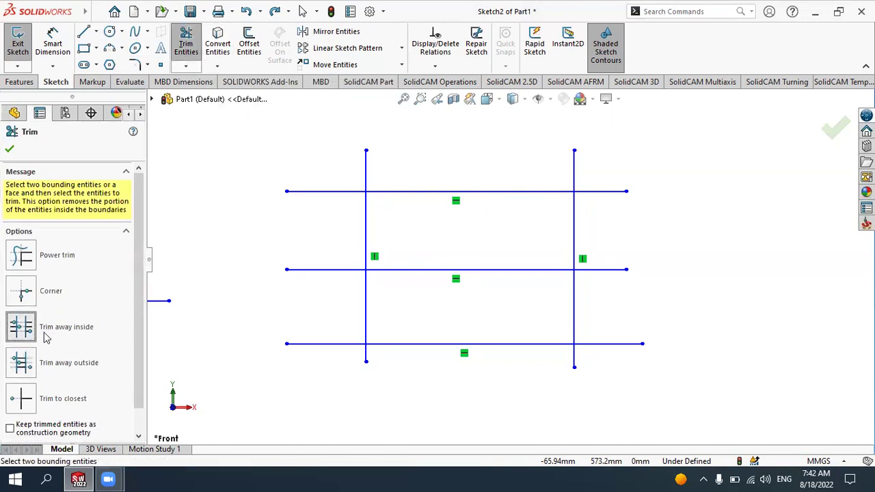
pyautogui.click(299, 198)
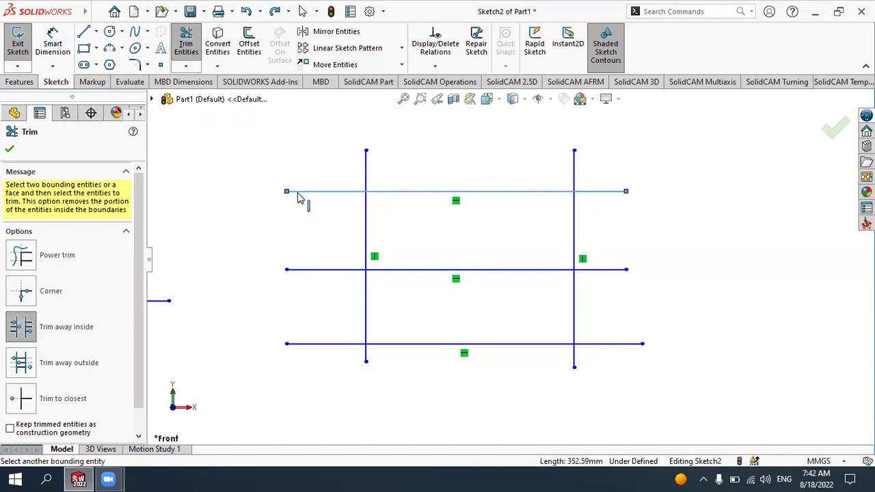
pyautogui.click(290, 272)
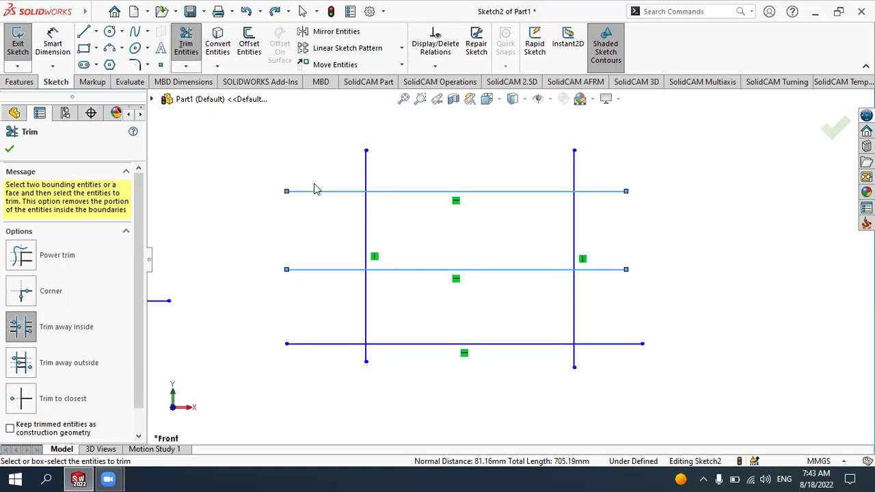
pyautogui.click(367, 162)
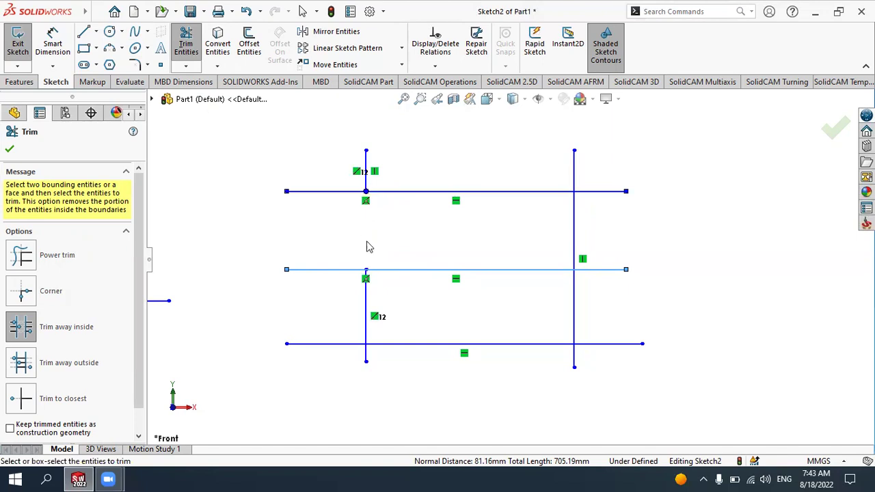
pyautogui.click(574, 170)
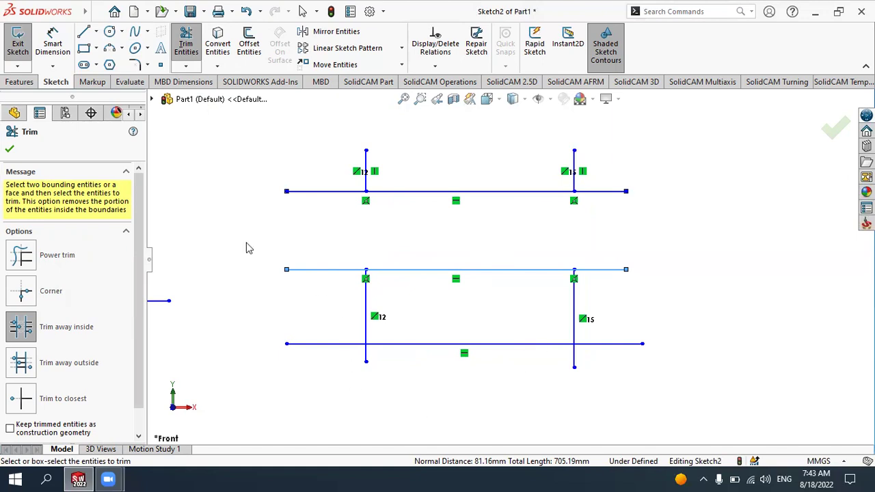
pyautogui.click(9, 148)
pyautogui.press('Escape')
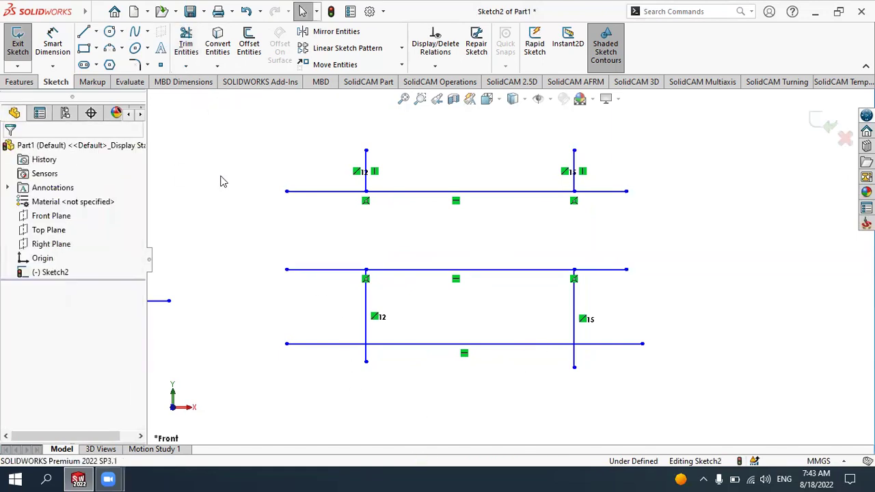
pyautogui.hotkey('ctrl', 'z')
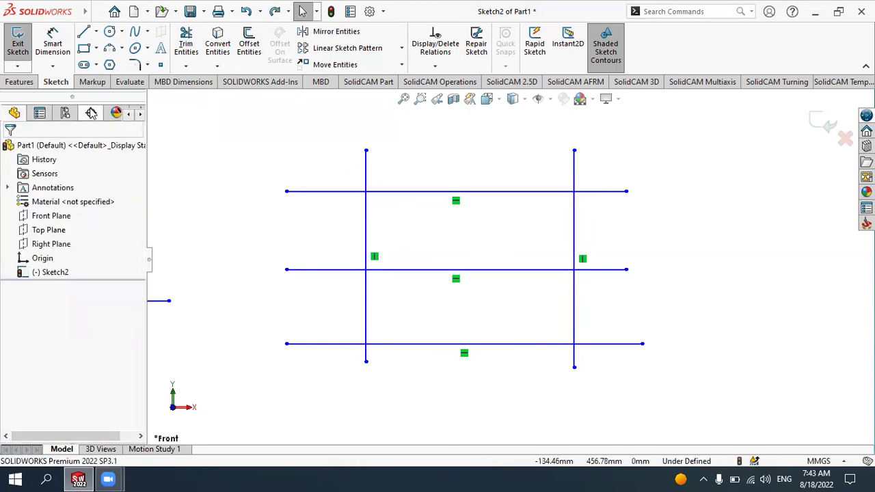
# With Trim to closest, remove the top and middle lines' overhangs and the verticals' upper stubs.
pyautogui.click(185, 43)
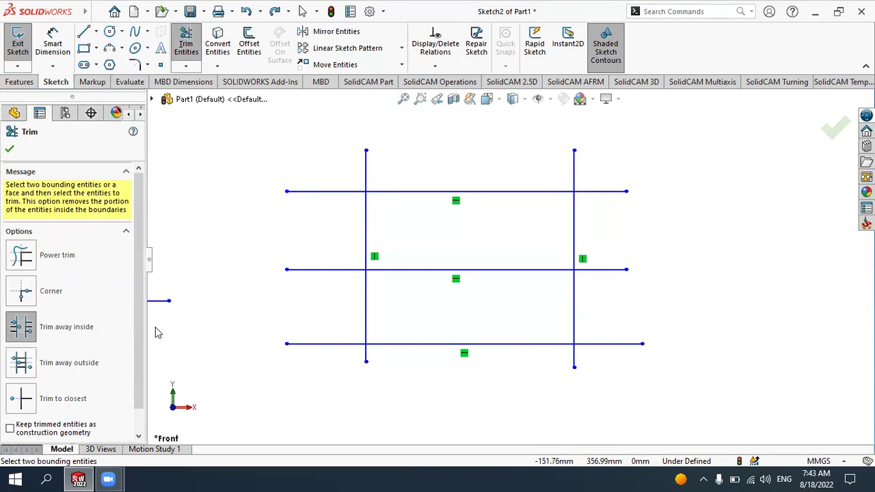
pyautogui.click(62, 403)
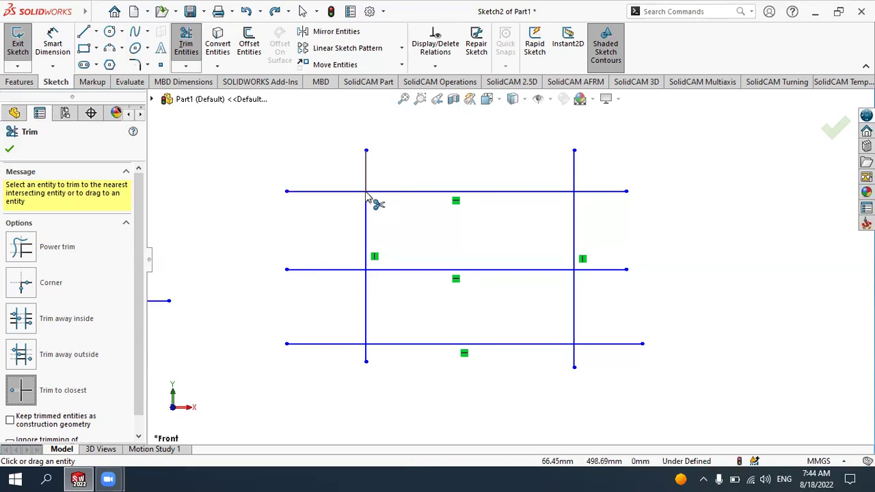
pyautogui.click(329, 193)
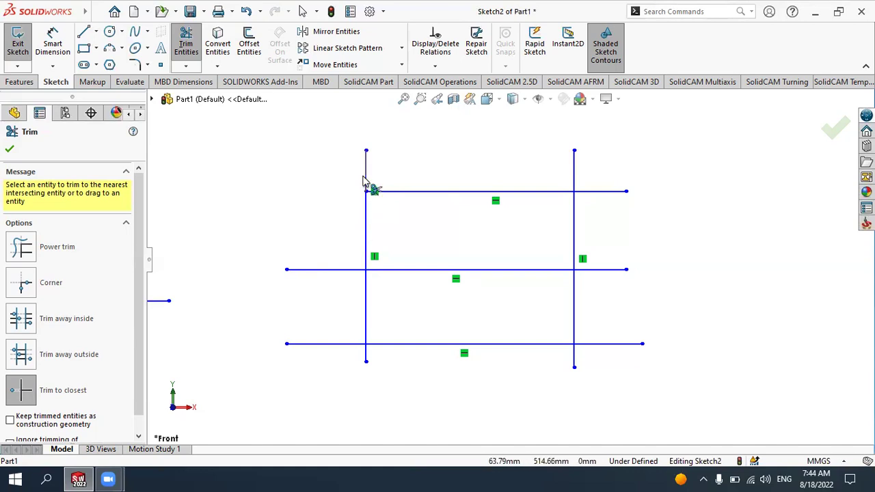
pyautogui.click(365, 177)
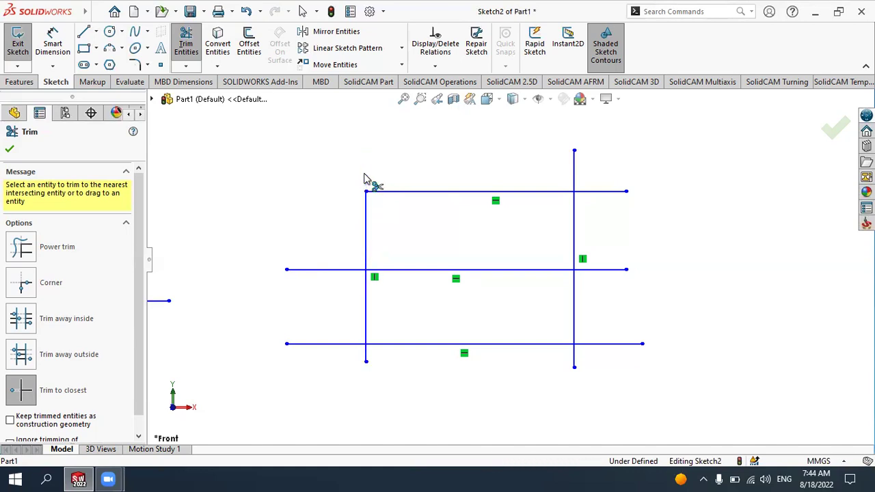
pyautogui.click(307, 272)
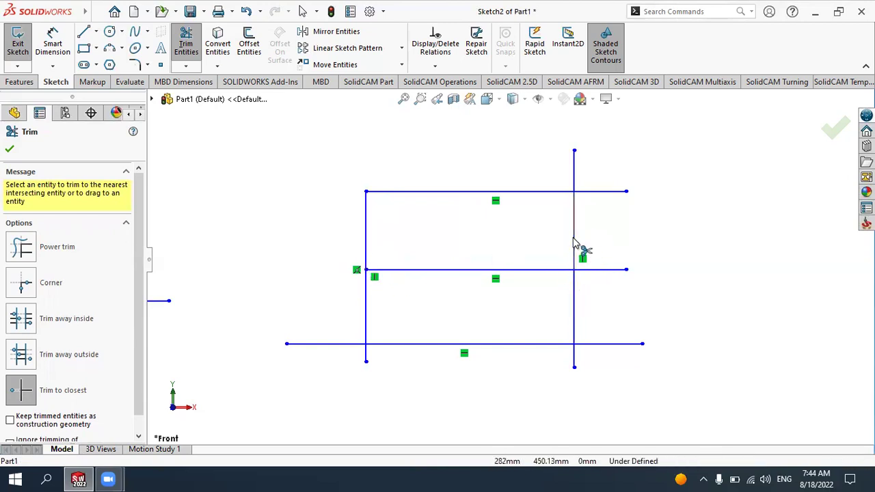
pyautogui.click(573, 168)
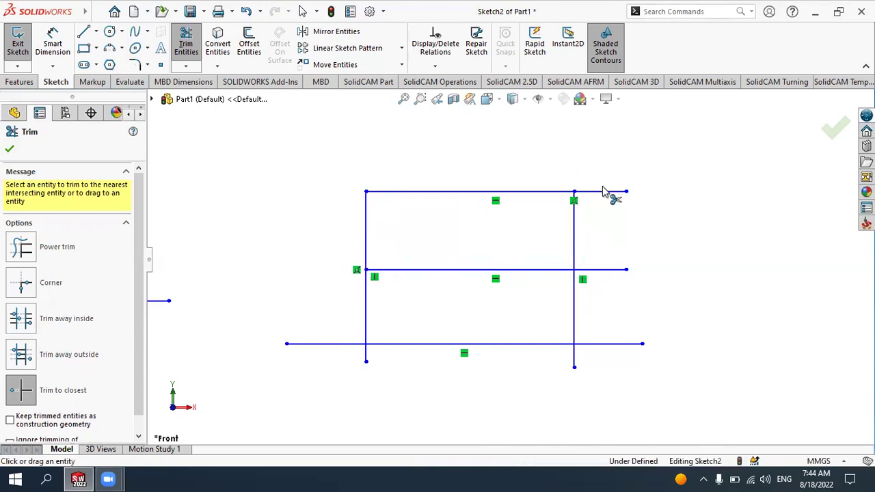
pyautogui.click(605, 192)
pyautogui.click(596, 271)
# Remove the bottom line's overhangs, the verticals' lower stubs, and the middle line inside the rectangle.
pyautogui.click(608, 344)
pyautogui.click(576, 357)
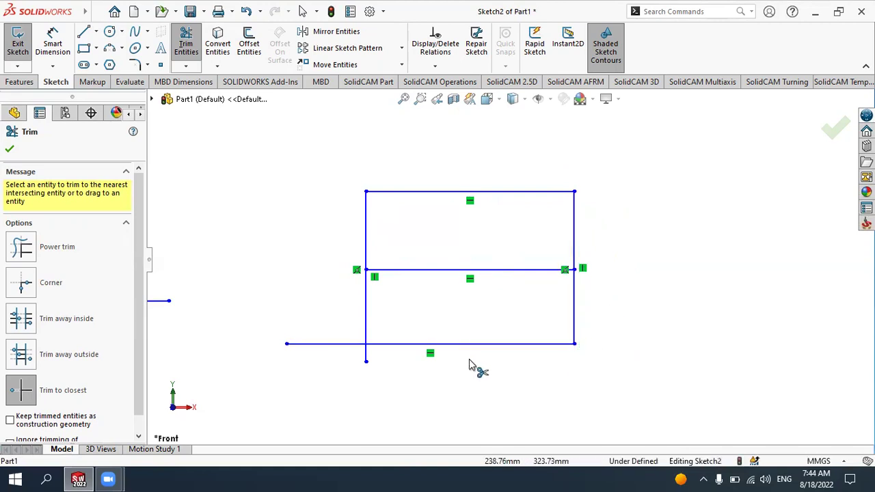
pyautogui.click(367, 360)
pyautogui.click(350, 345)
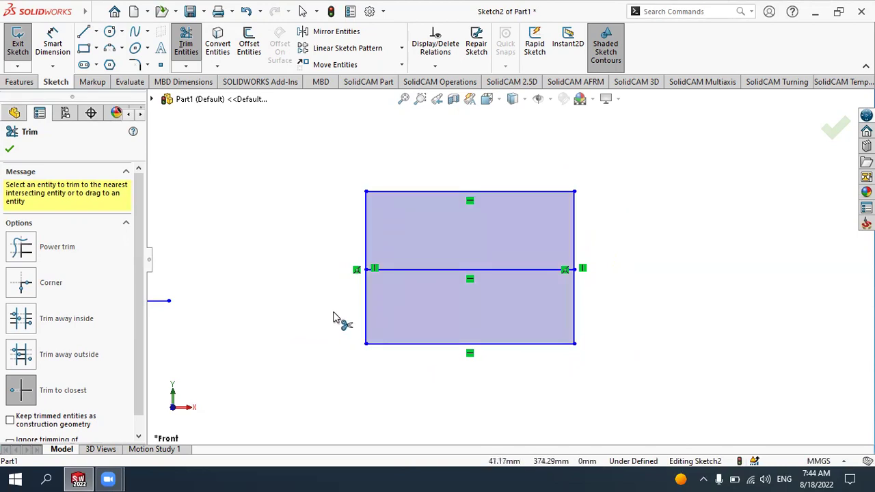
pyautogui.click(426, 271)
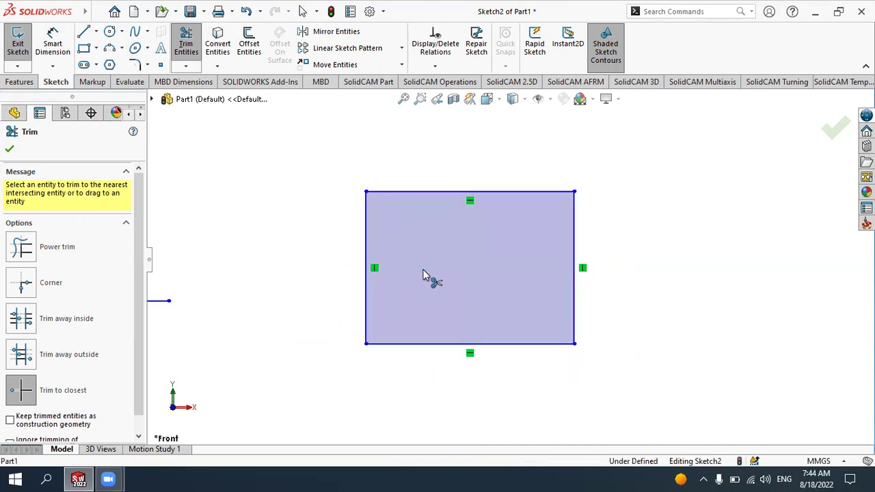
pyautogui.scroll(2, 513, 205)
pyautogui.scroll(-2, 506, 174)
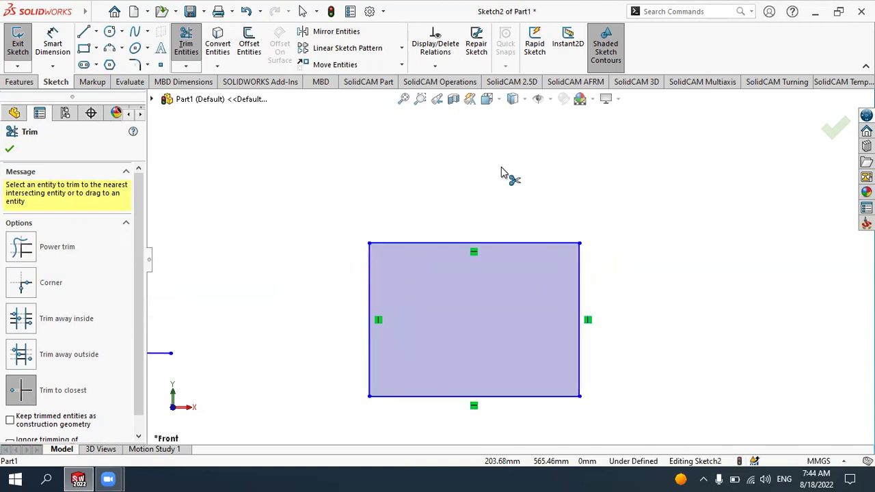
pyautogui.scroll(2, 556, 216)
pyautogui.scroll(1, 555, 216)
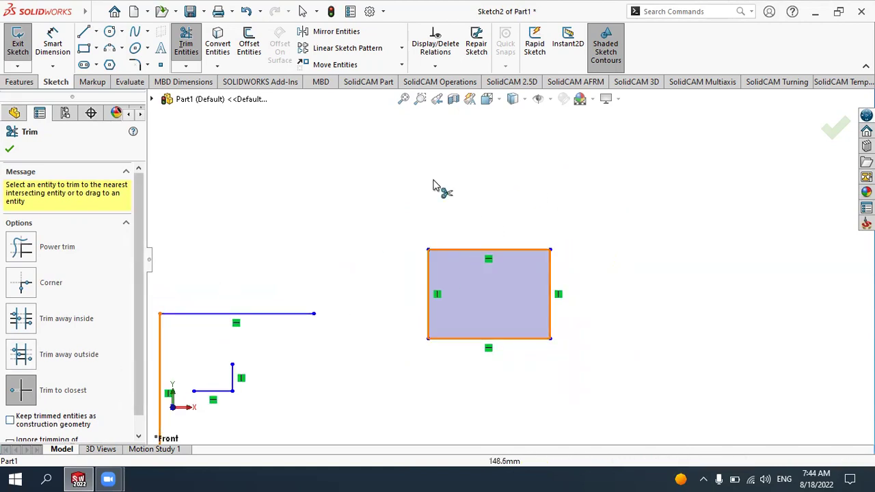
# Draw a large circle, then two smaller circles centred on its right and top edges.
pyautogui.click(10, 152)
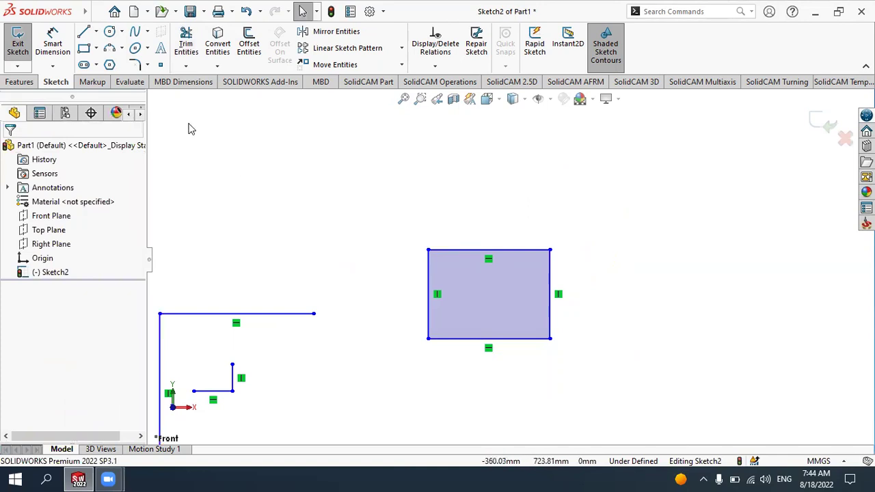
pyautogui.click(110, 31)
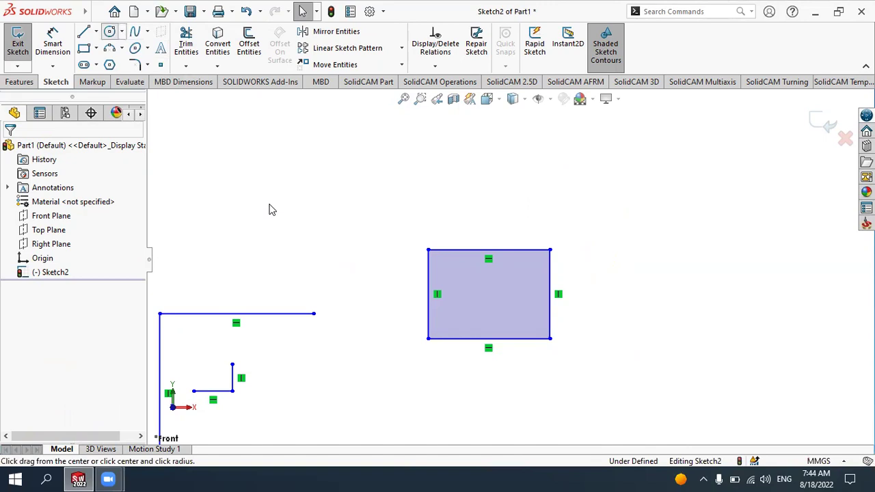
pyautogui.click(254, 212)
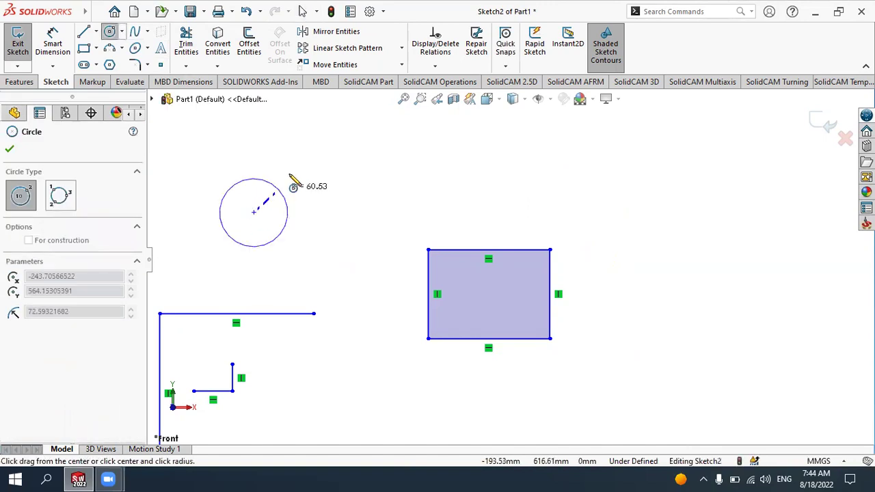
pyautogui.click(315, 157)
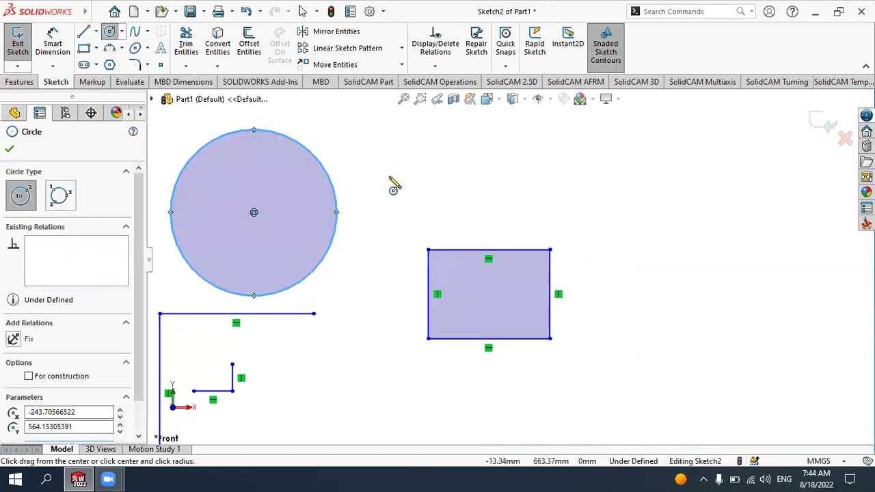
pyautogui.click(335, 213)
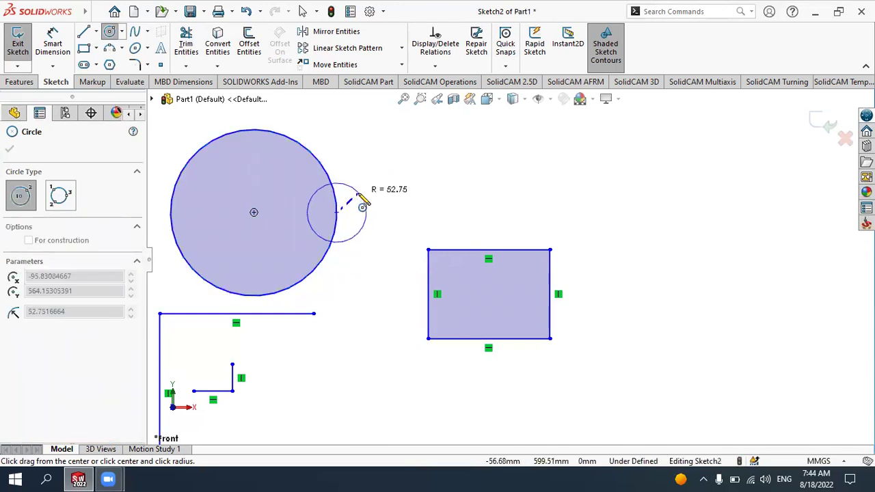
pyautogui.click(357, 192)
pyautogui.click(254, 130)
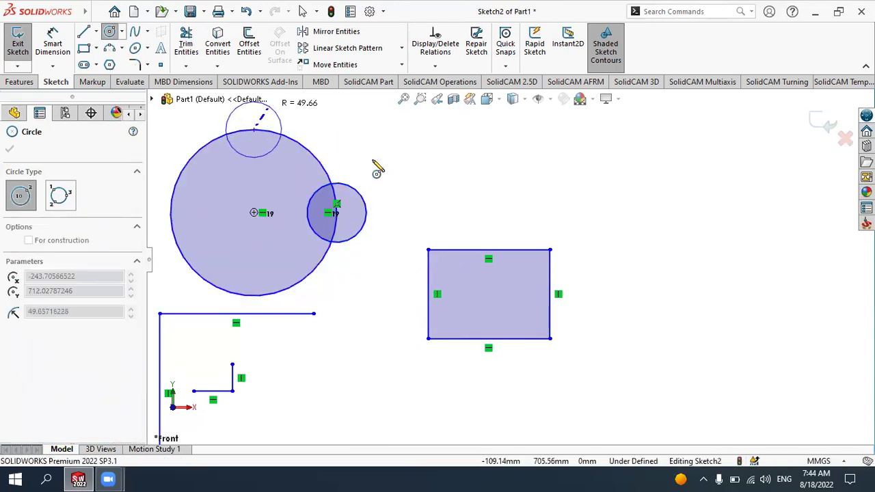
pyautogui.scroll(1, 506, 261)
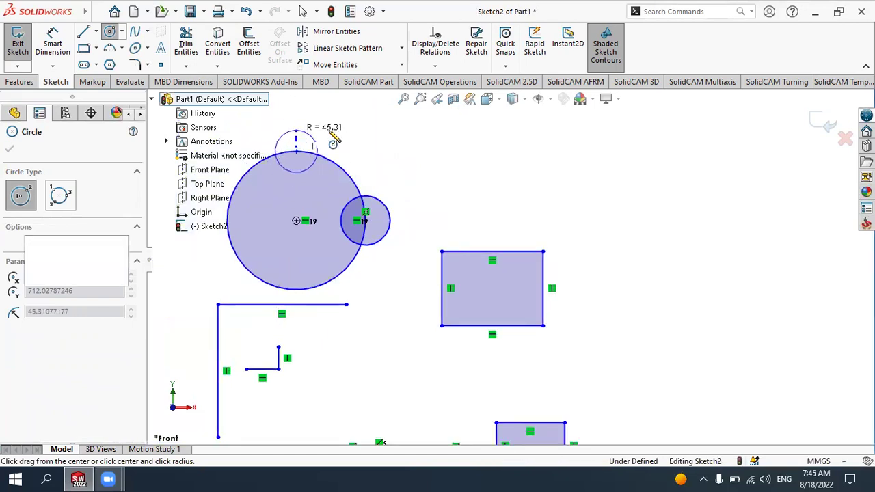
pyautogui.click(296, 130)
pyautogui.press('Escape')
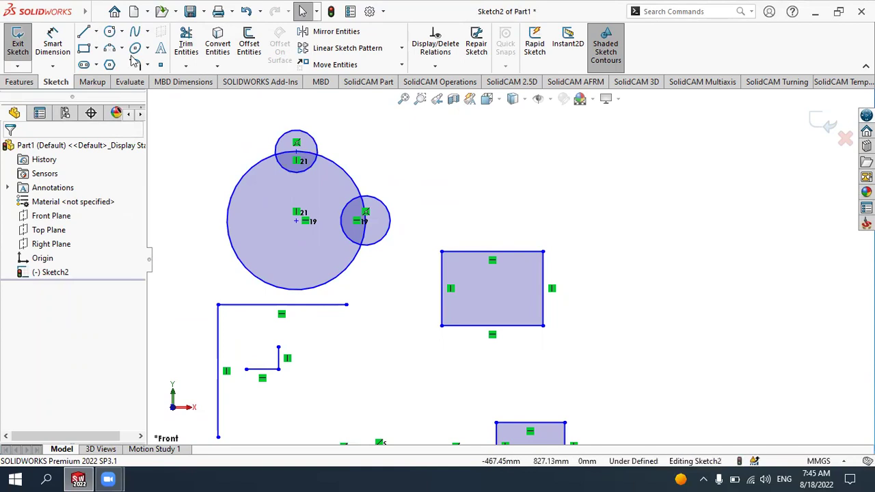
# Trim the top and right small circles' inner arcs and the large circle's arcs inside them.
pyautogui.click(186, 43)
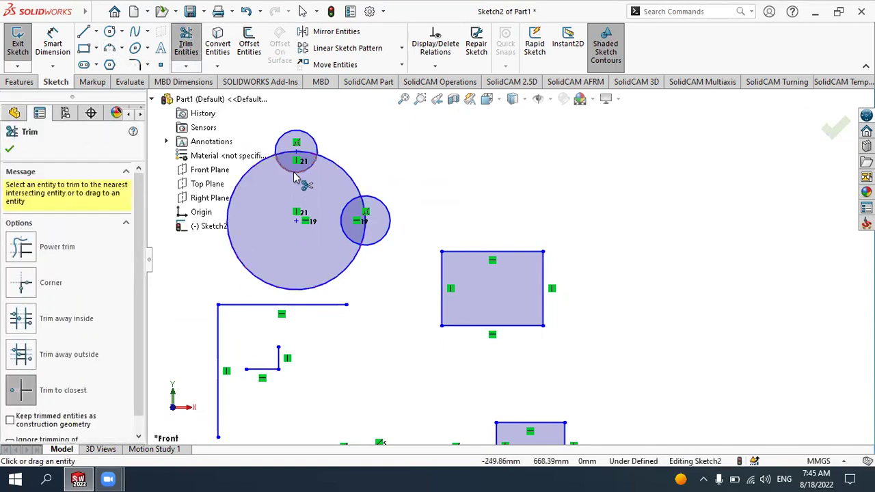
pyautogui.scroll(-5, 294, 174)
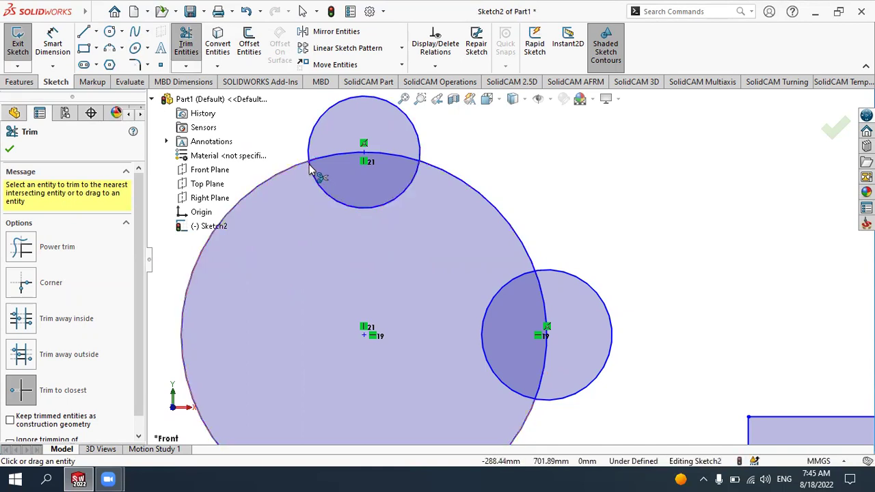
pyautogui.click(327, 196)
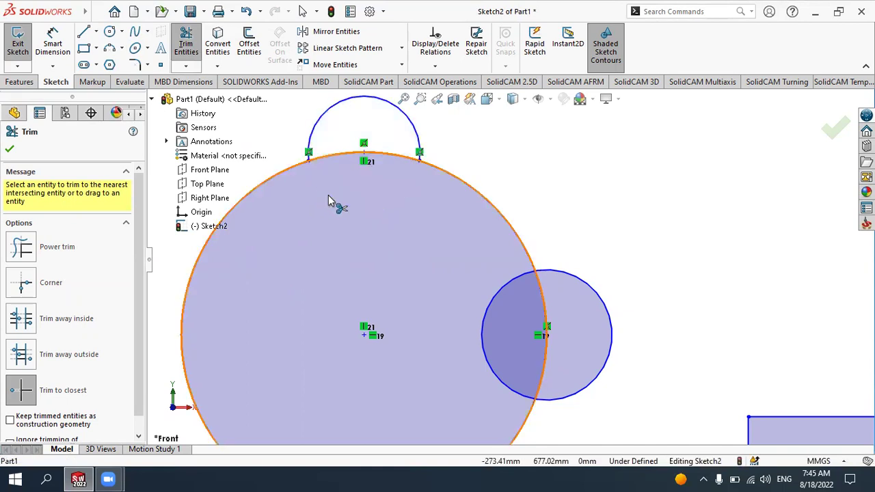
pyautogui.click(329, 158)
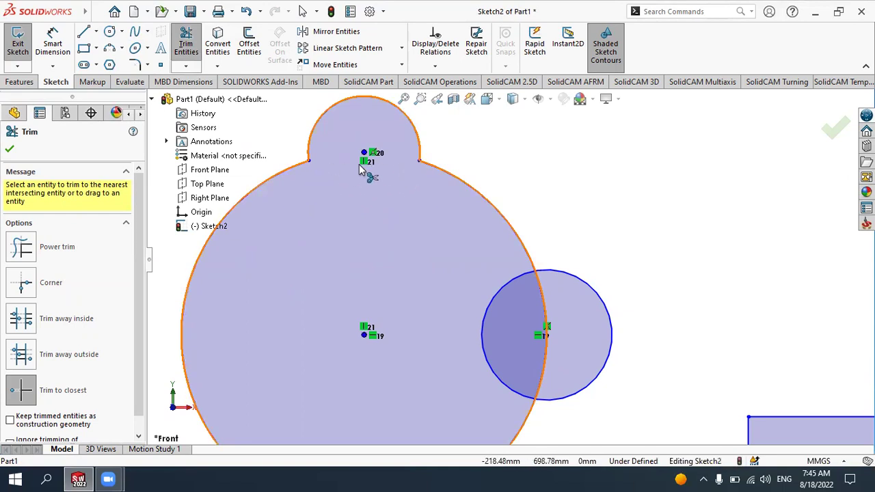
pyautogui.click(494, 298)
pyautogui.click(544, 301)
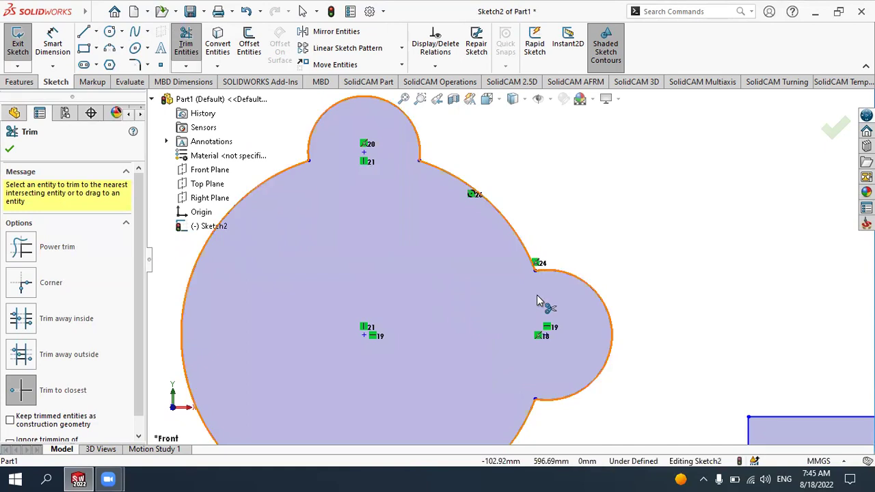
pyautogui.scroll(-2, 517, 307)
pyautogui.scroll(-1, 518, 307)
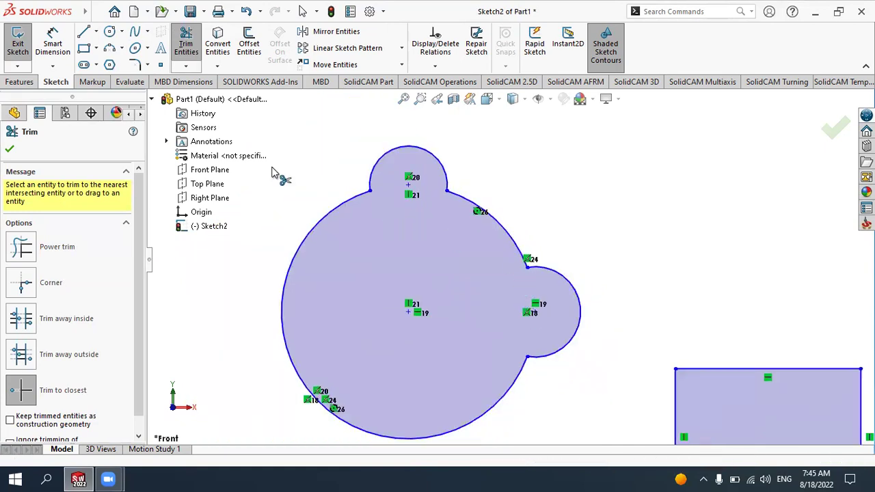
pyautogui.click(9, 150)
pyautogui.scroll(-2, 550, 208)
pyautogui.scroll(1, 573, 216)
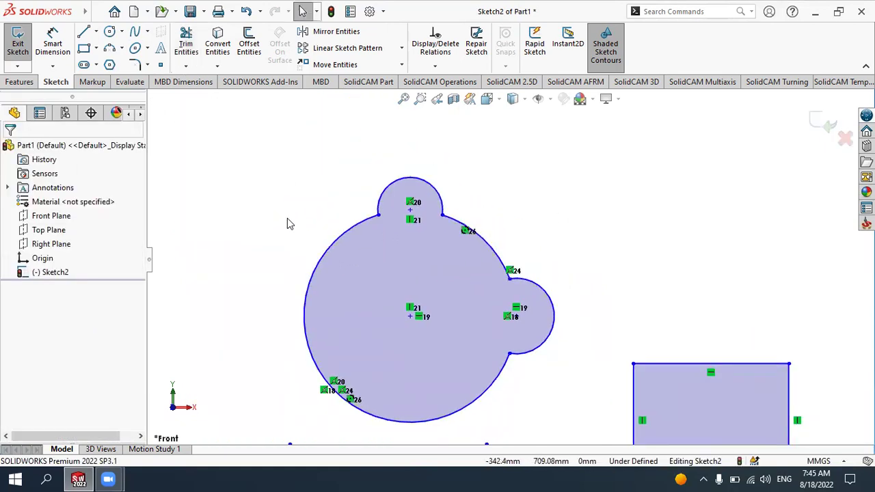
pyautogui.scroll(2, 645, 219)
pyautogui.scroll(1, 733, 195)
pyautogui.scroll(-1, 664, 209)
pyautogui.scroll(-2, 365, 312)
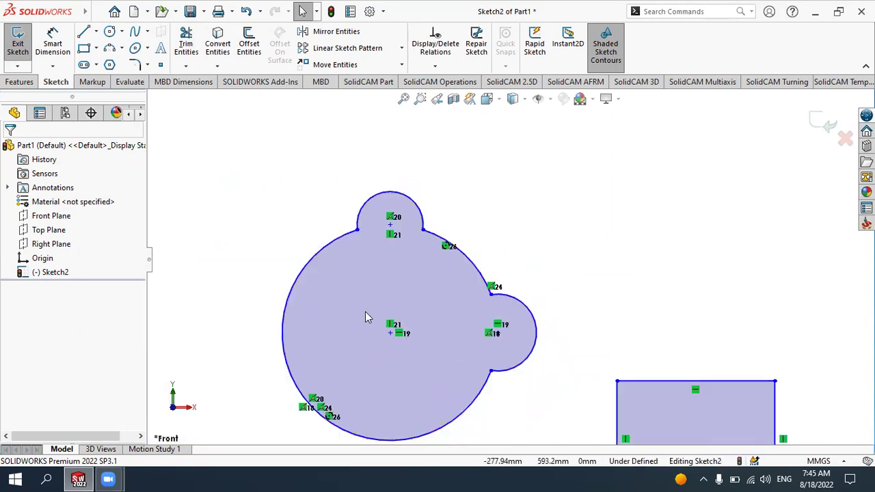
pyautogui.scroll(2, 803, 201)
pyautogui.scroll(-1, 787, 208)
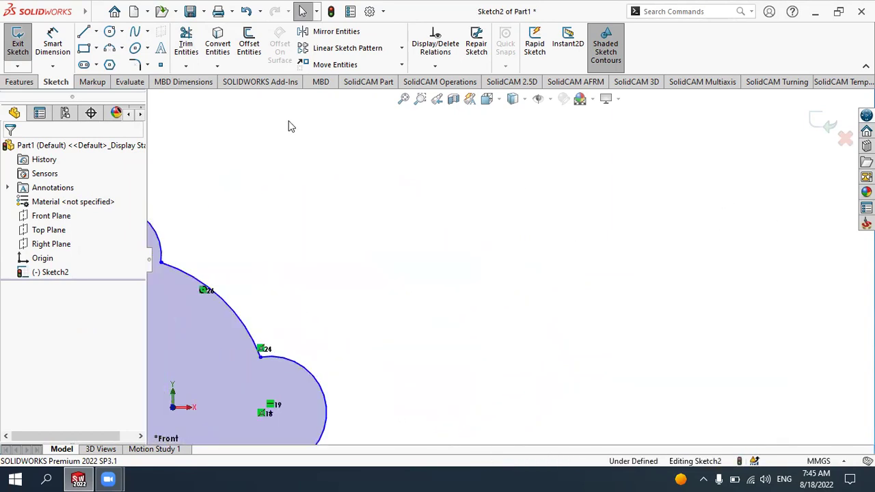
# Draw a corner rectangle and a three-point semicircular arc capping its right end.
pyautogui.click(87, 53)
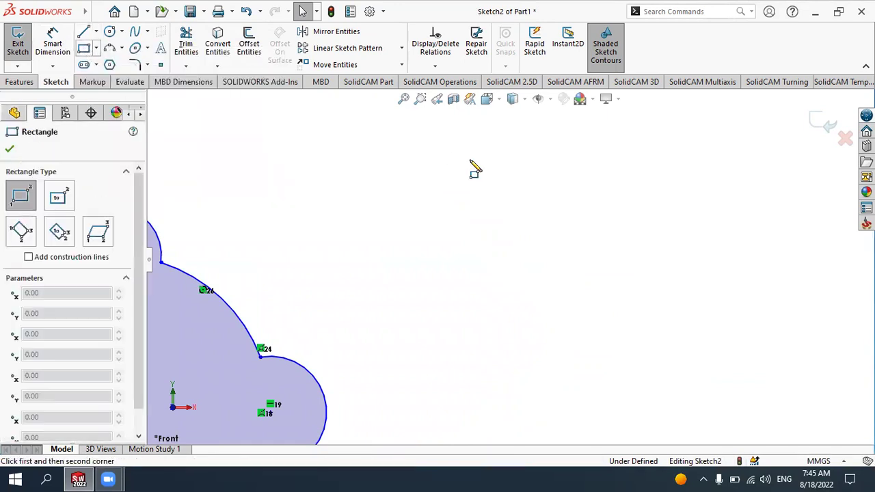
pyautogui.click(404, 169)
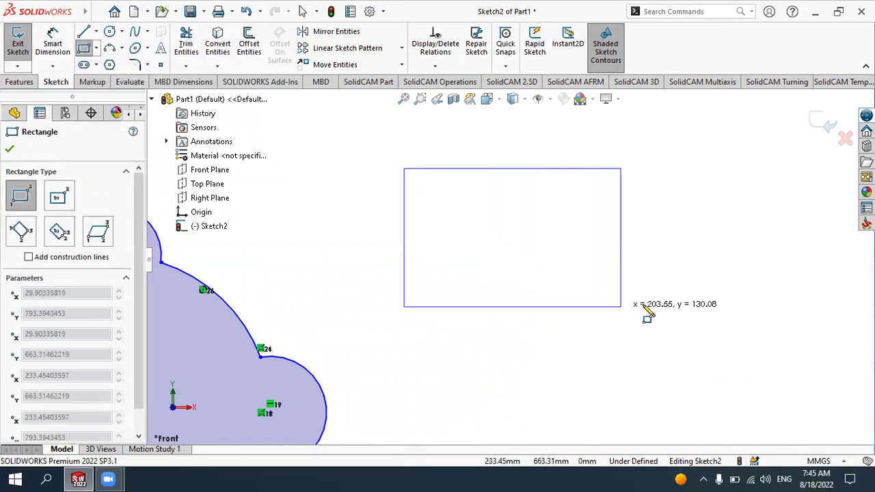
pyautogui.click(679, 303)
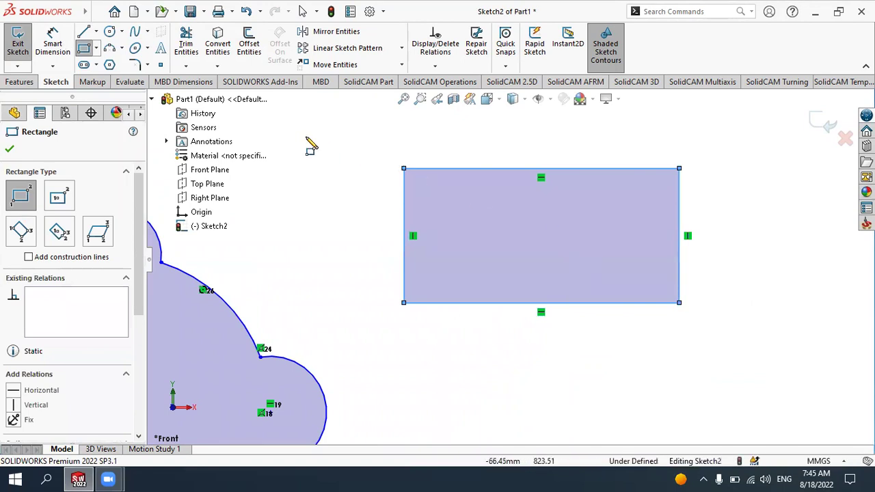
pyautogui.press('Escape')
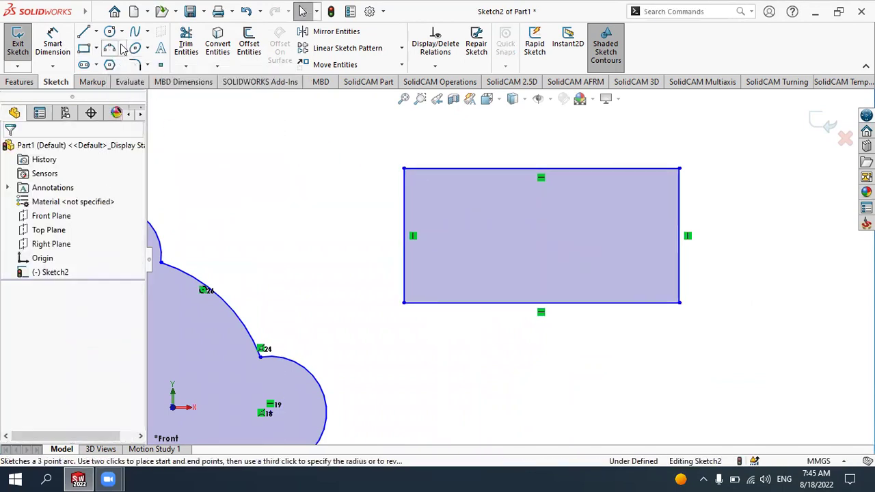
pyautogui.click(121, 48)
pyautogui.click(135, 95)
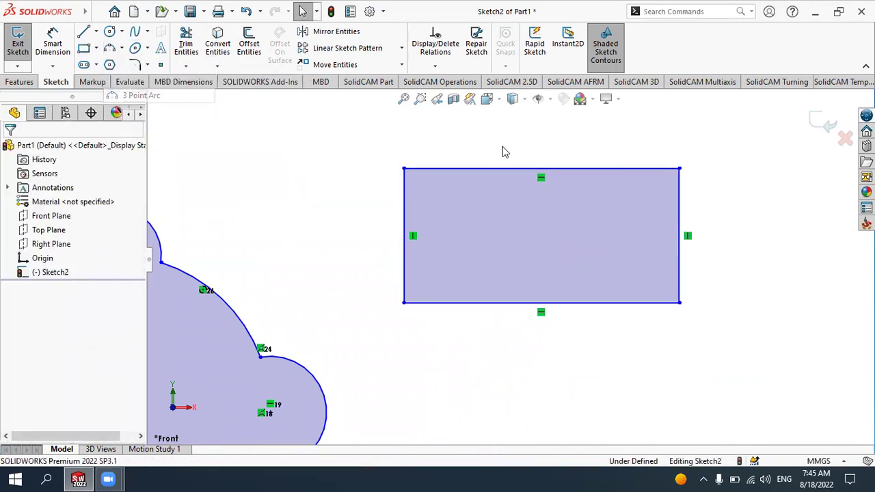
pyautogui.click(679, 169)
pyautogui.click(679, 303)
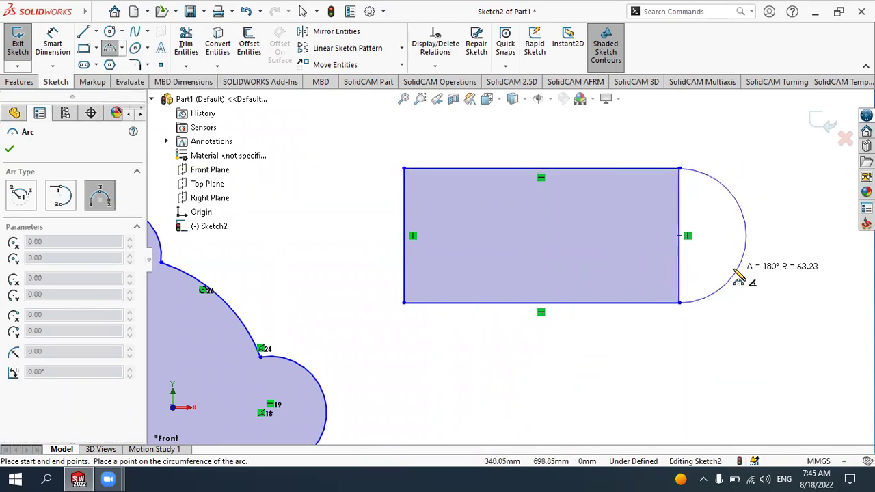
pyautogui.click(738, 274)
pyautogui.press('Escape')
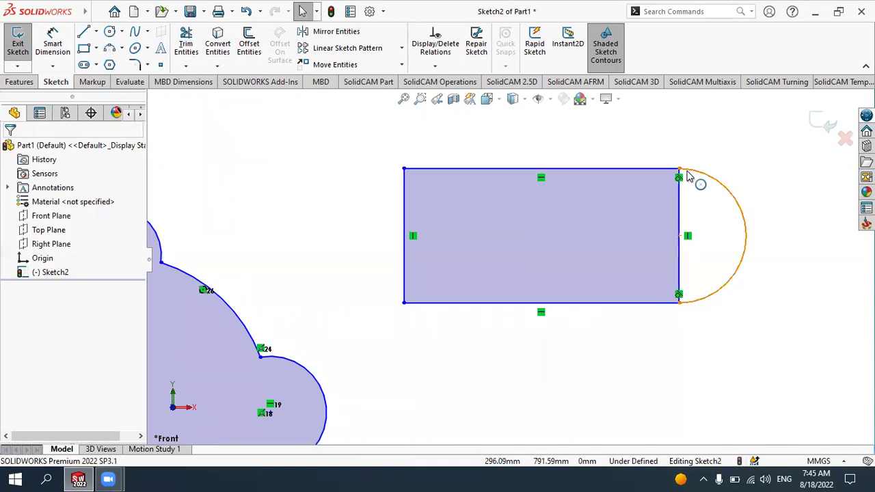
# Add a Tangent relation between the arc and the rectangle's top edge.
pyautogui.click(690, 173)
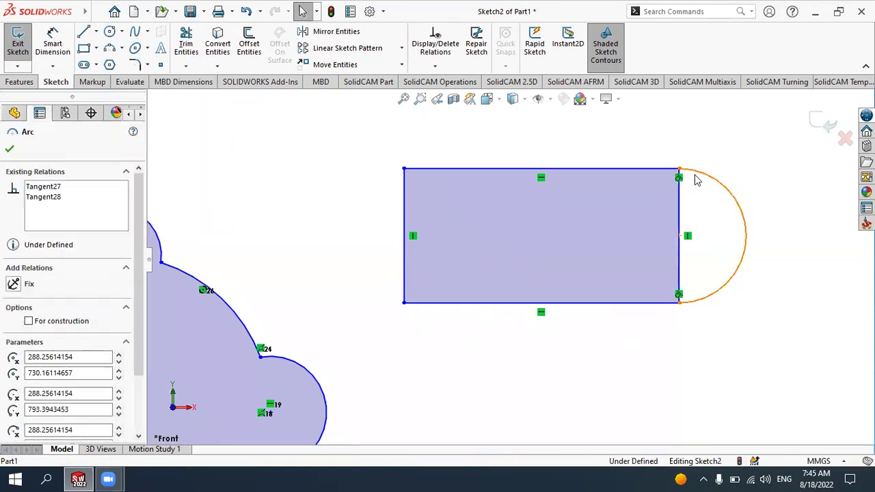
pyautogui.keyDown('ctrl'); pyautogui.click(660, 173); pyautogui.keyUp('ctrl')
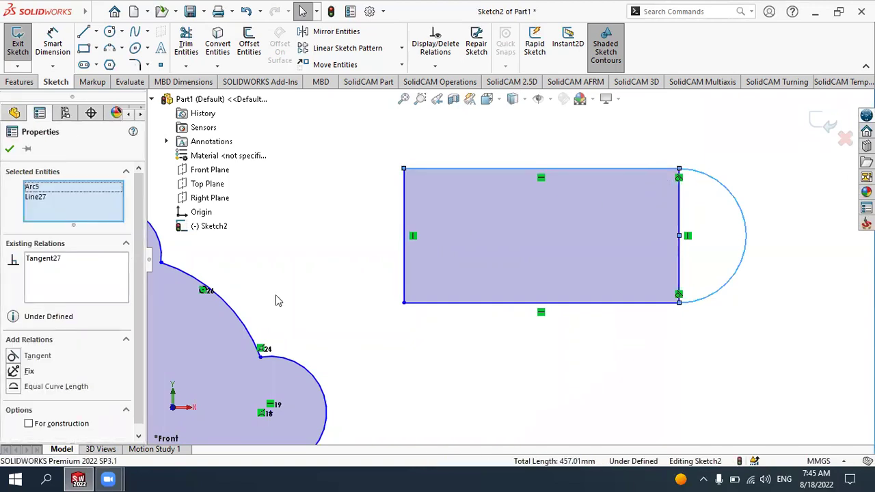
pyautogui.click(36, 358)
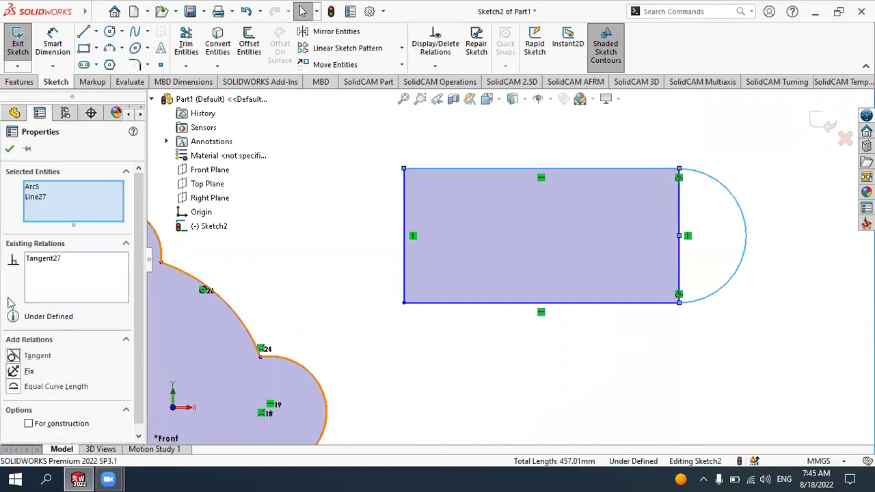
pyautogui.click(9, 150)
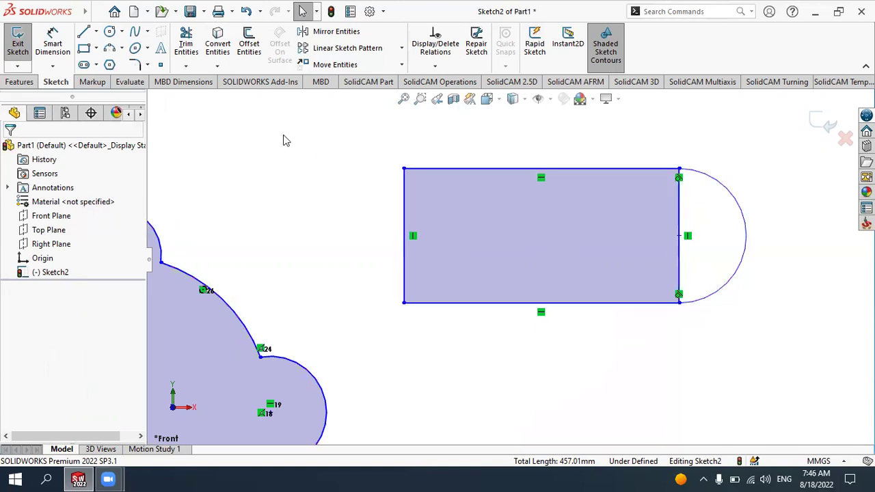
# Trim away the rectangle's right edge inside the arc using Trim to closest, then zoom out.
pyautogui.click(186, 44)
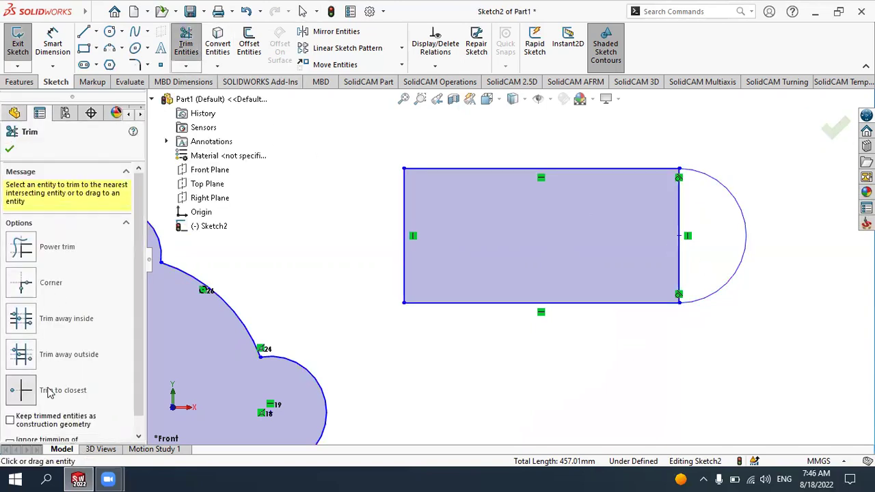
pyautogui.click(21, 391)
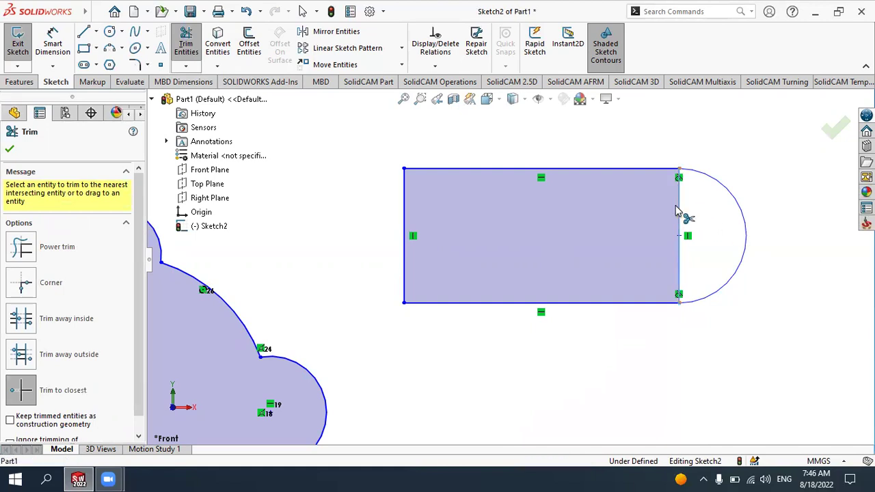
pyautogui.click(679, 211)
pyautogui.click(12, 150)
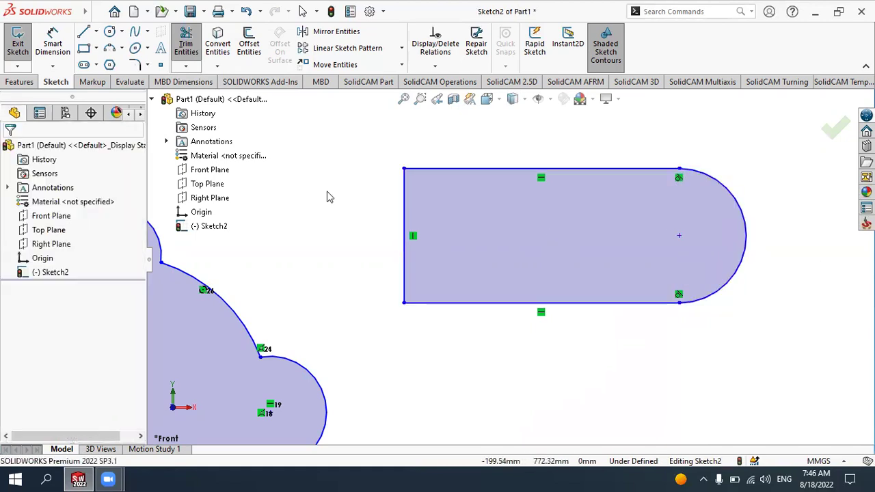
pyautogui.scroll(3, 463, 263)
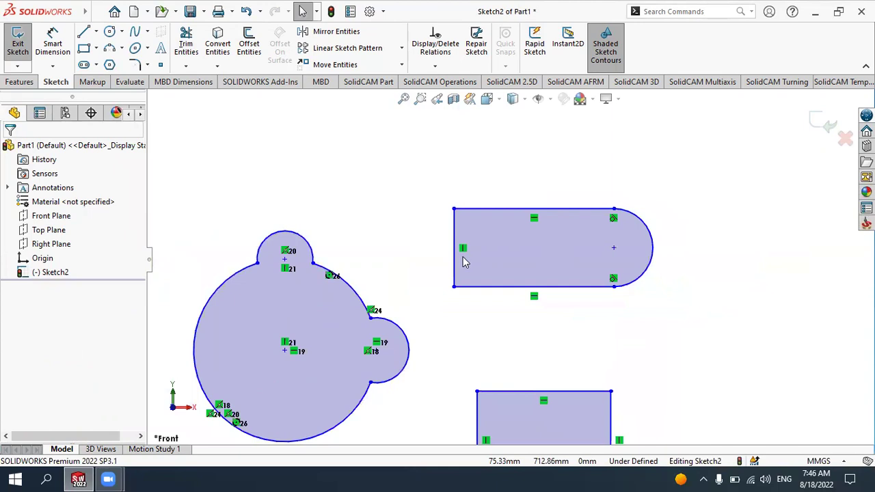
pyautogui.scroll(3, 463, 263)
pyautogui.scroll(2, 451, 247)
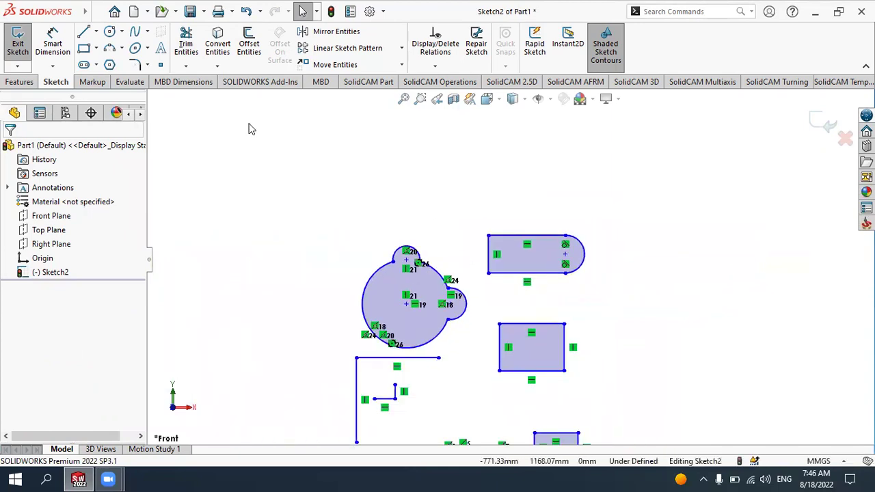
pyautogui.click(188, 47)
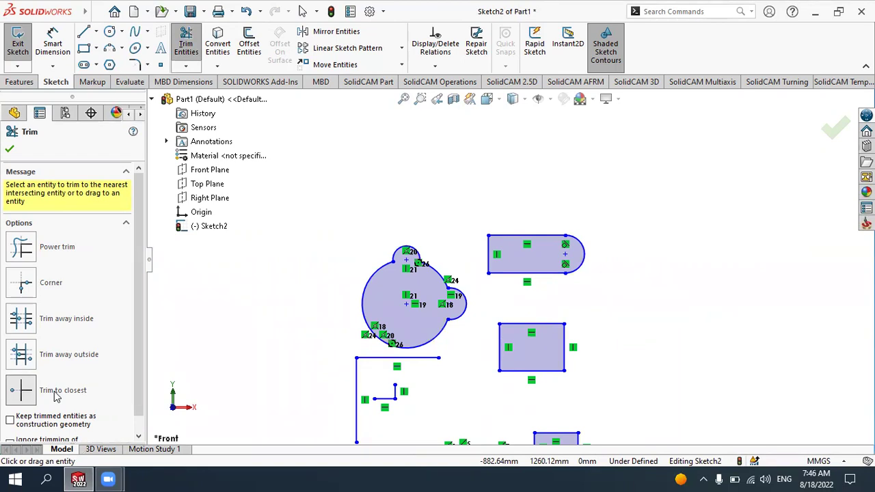
pyautogui.click(13, 150)
pyautogui.click(184, 67)
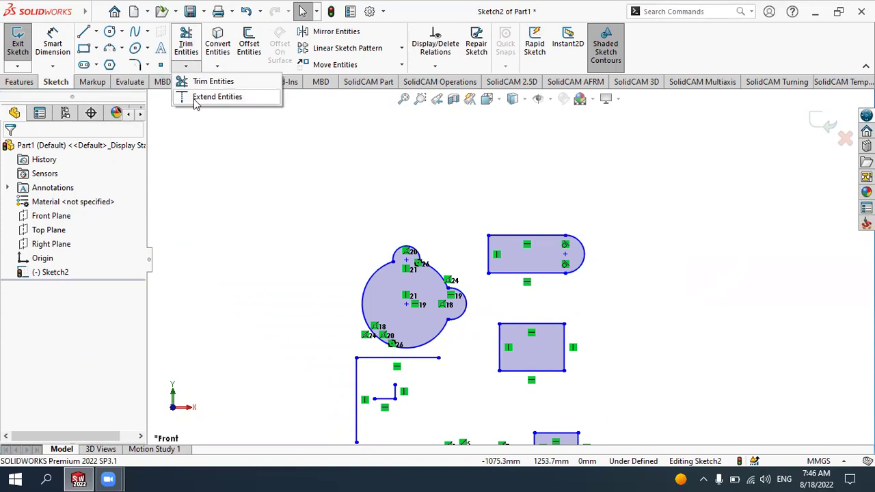
# Switch from Trim to Extend Entities and extend the long horizontal line to the rectangle.
pyautogui.click(209, 81)
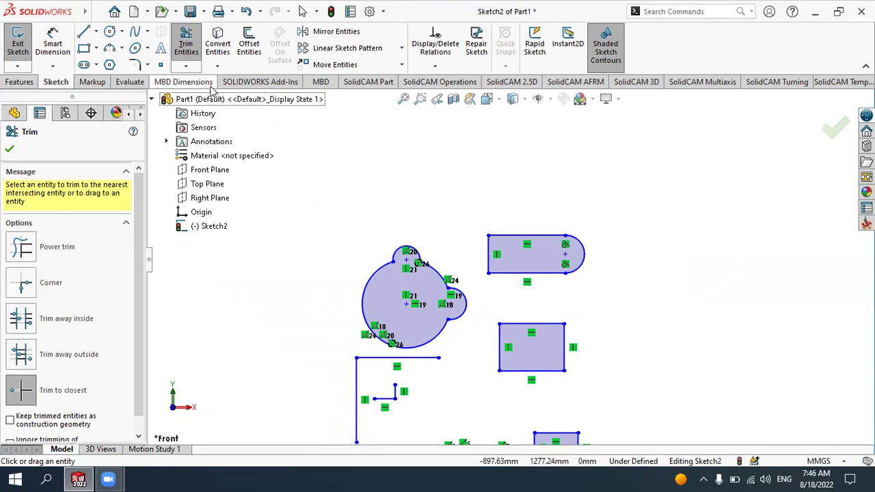
pyautogui.press('Escape')
pyautogui.click(186, 66)
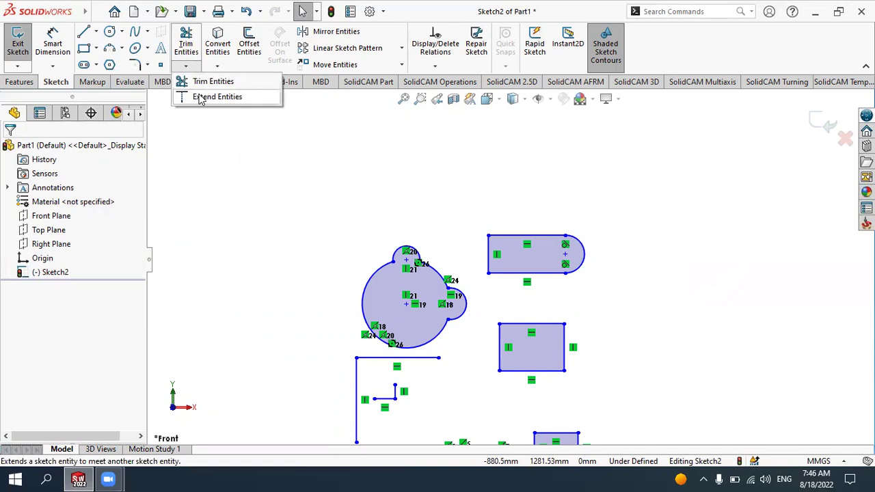
pyautogui.click(202, 98)
pyautogui.scroll(-3, 479, 308)
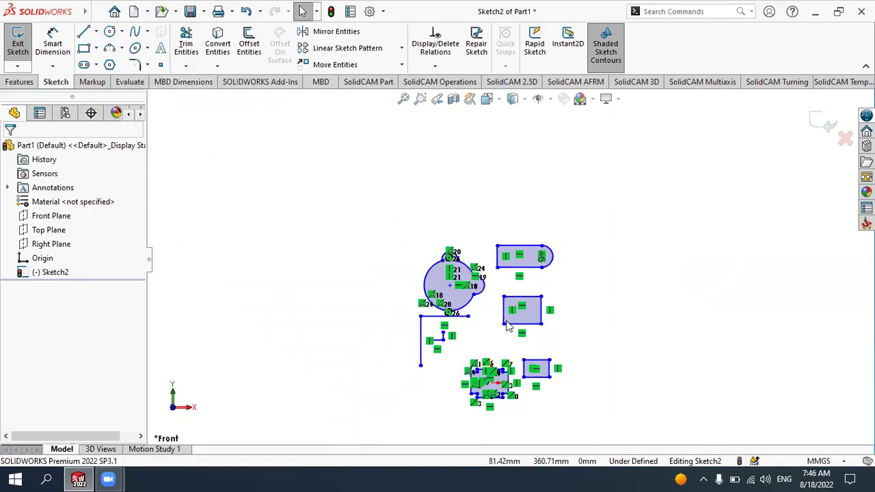
pyautogui.scroll(-3, 486, 346)
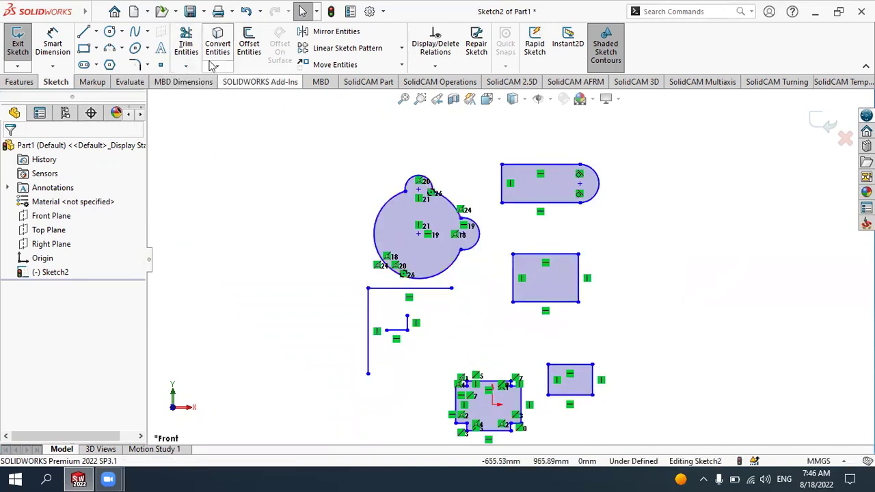
pyautogui.click(186, 66)
pyautogui.click(201, 98)
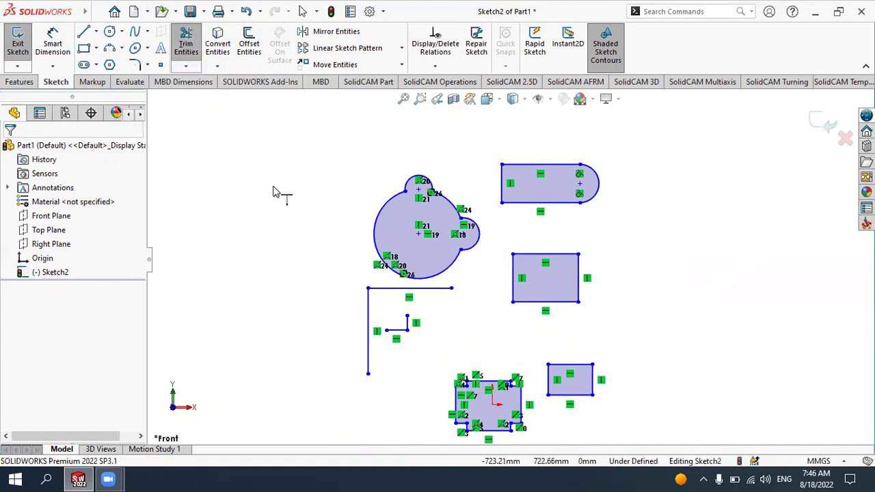
pyautogui.scroll(-3, 487, 318)
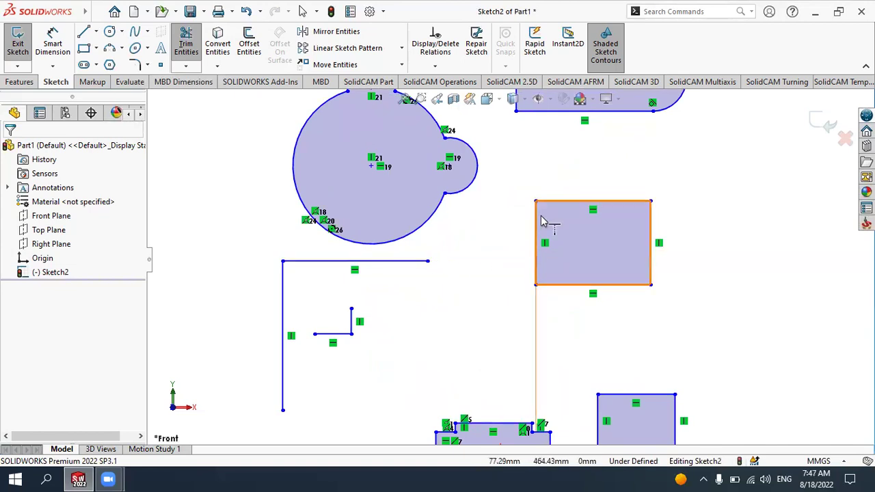
pyautogui.click(413, 265)
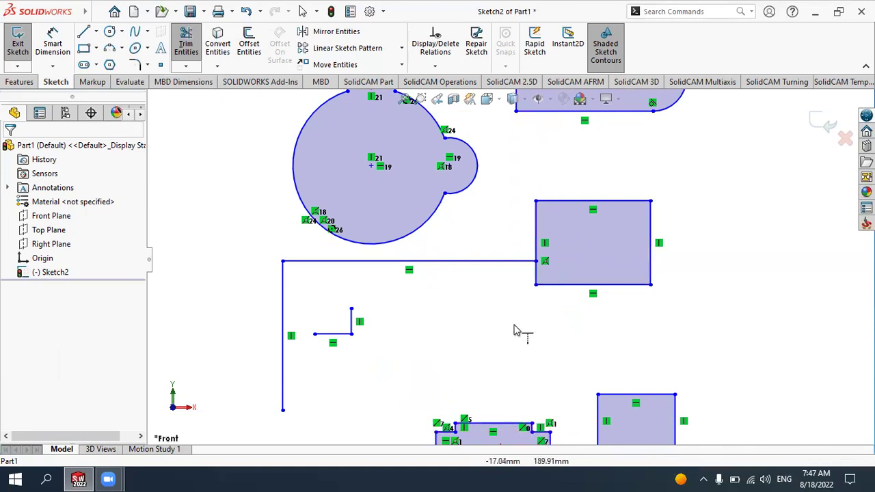
# Extend the rectangle's left edge up to meet the slot.
pyautogui.click(537, 212)
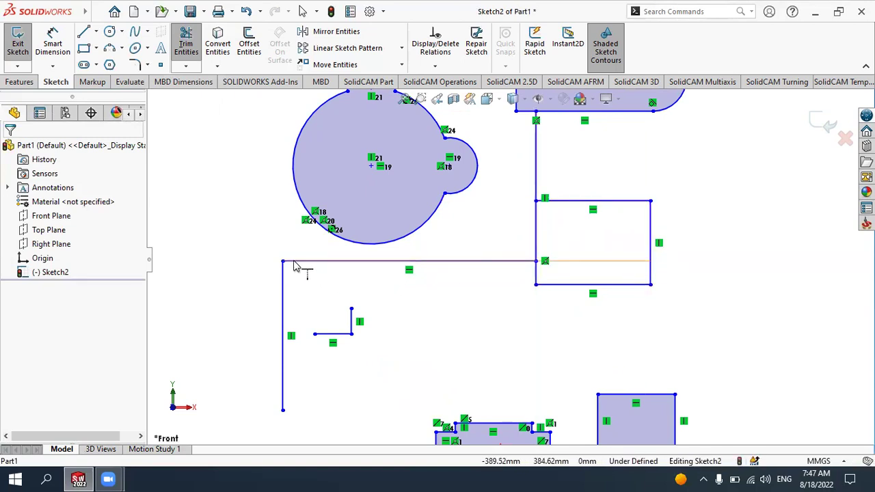
pyautogui.moveTo(290, 267); pyautogui.dragTo(290, 294)
pyautogui.scroll(-3, 308, 349)
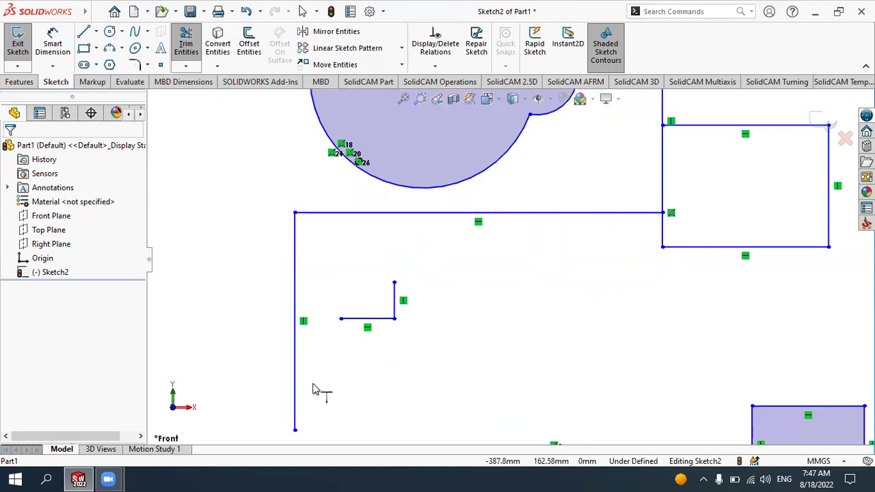
pyautogui.scroll(5, 342, 386)
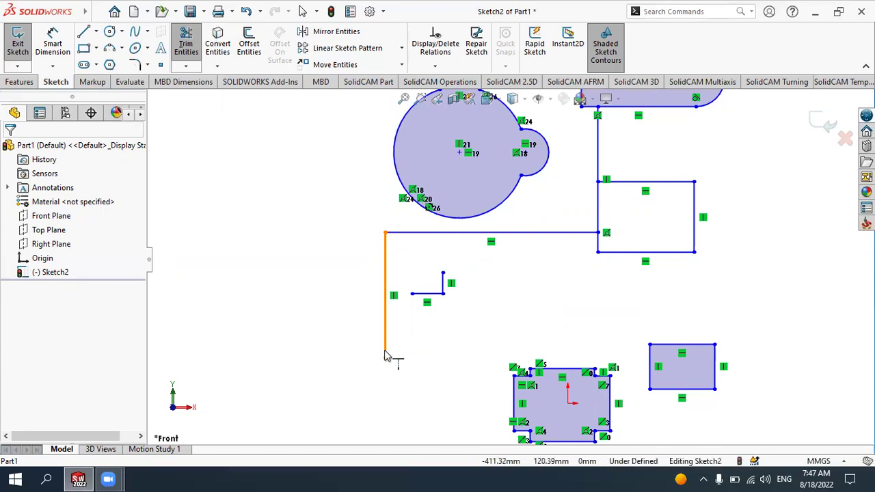
pyautogui.scroll(4, 409, 371)
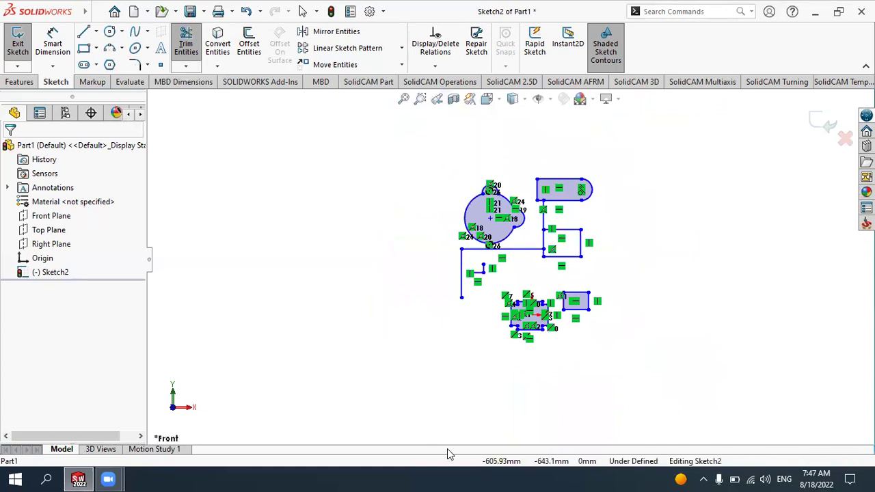
pyautogui.scroll(-4, 482, 304)
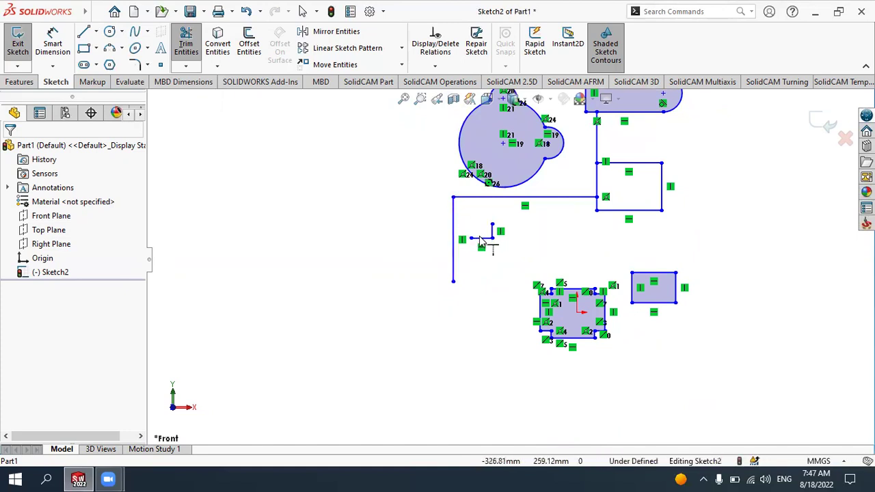
pyautogui.scroll(-2, 479, 235)
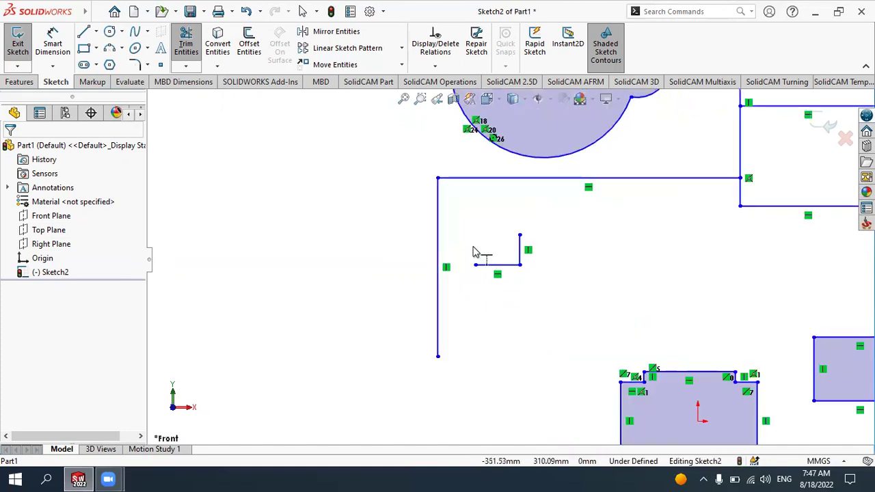
pyautogui.scroll(-2, 479, 250)
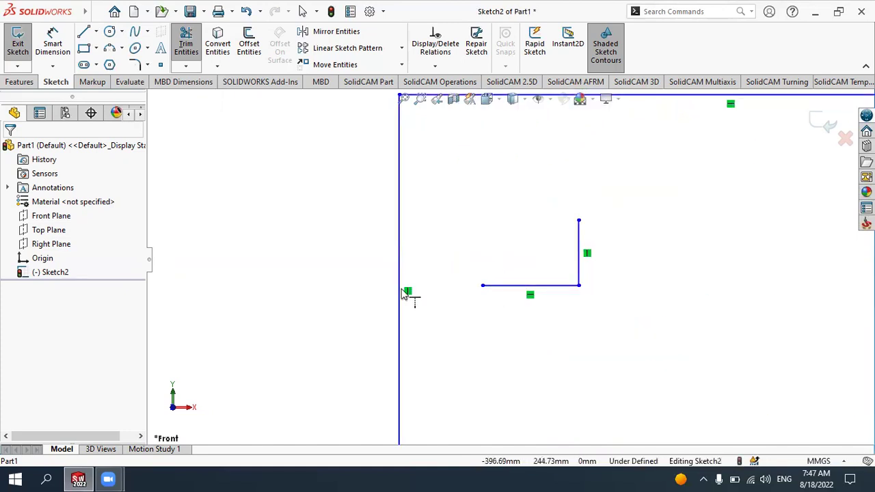
# Extend the inner L's short horizontal and vertical lines to meet the outer L.
pyautogui.keyDown('shift'); pyautogui.click(494, 290); pyautogui.keyUp('shift')
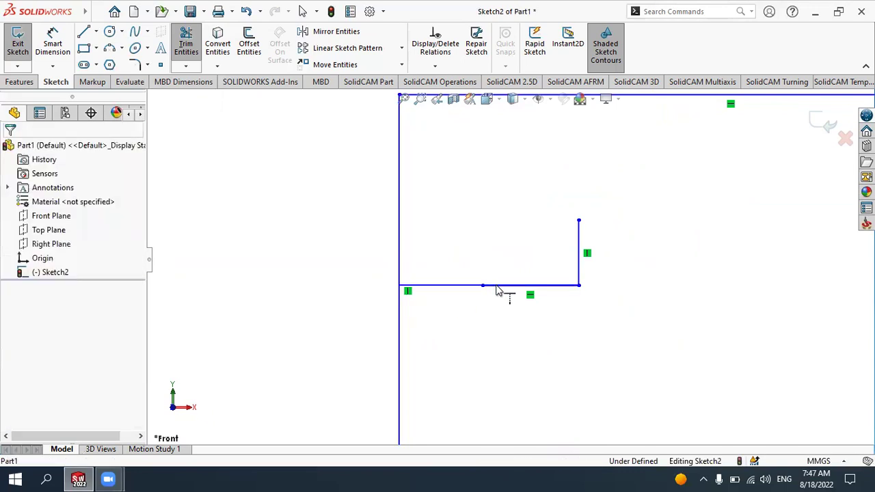
pyautogui.keyDown('shift'); pyautogui.click(578, 234); pyautogui.keyUp('shift')
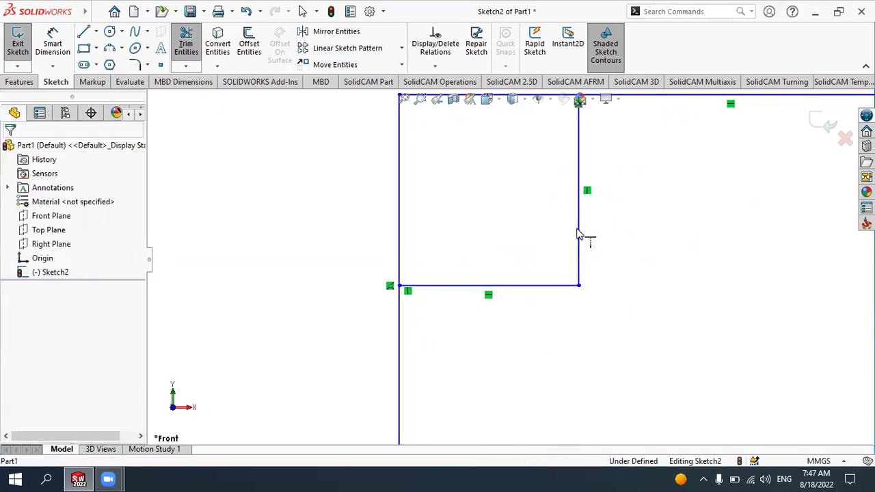
pyautogui.scroll(3, 519, 267)
pyautogui.scroll(2, 514, 274)
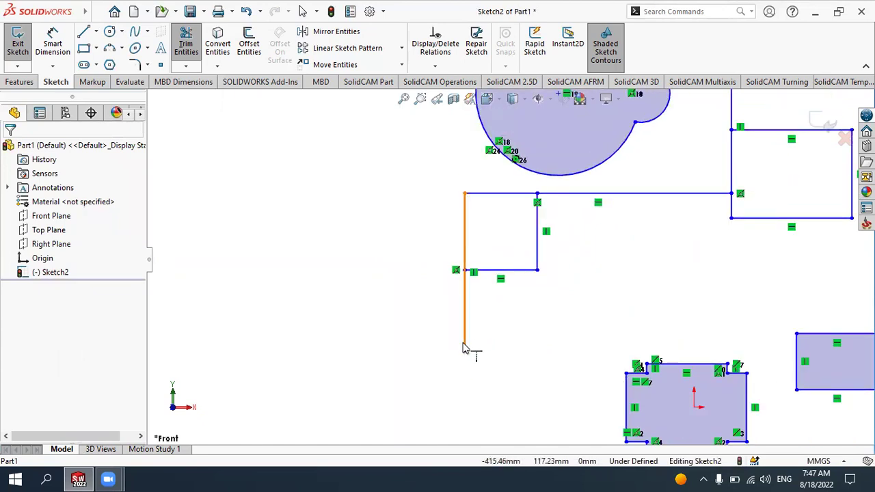
pyautogui.scroll(5, 365, 341)
pyautogui.scroll(-2, 511, 322)
pyautogui.scroll(-2, 495, 290)
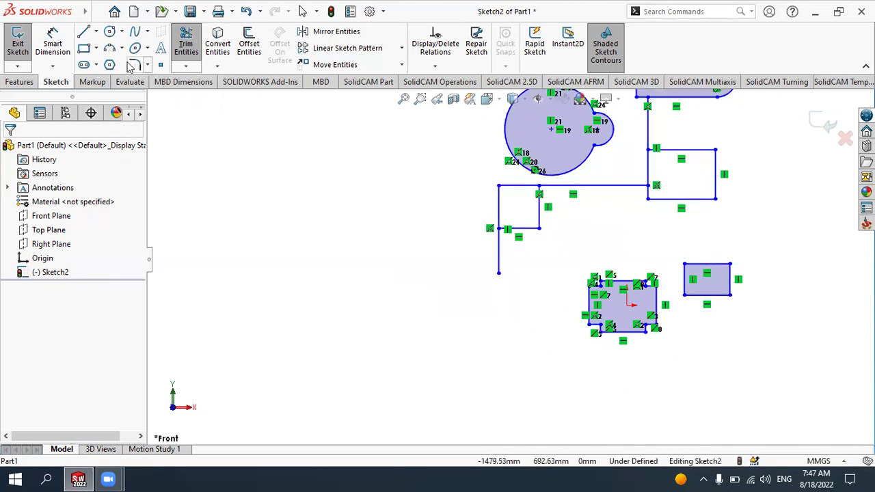
# Draw a circle below the open vertical line.
pyautogui.click(109, 31)
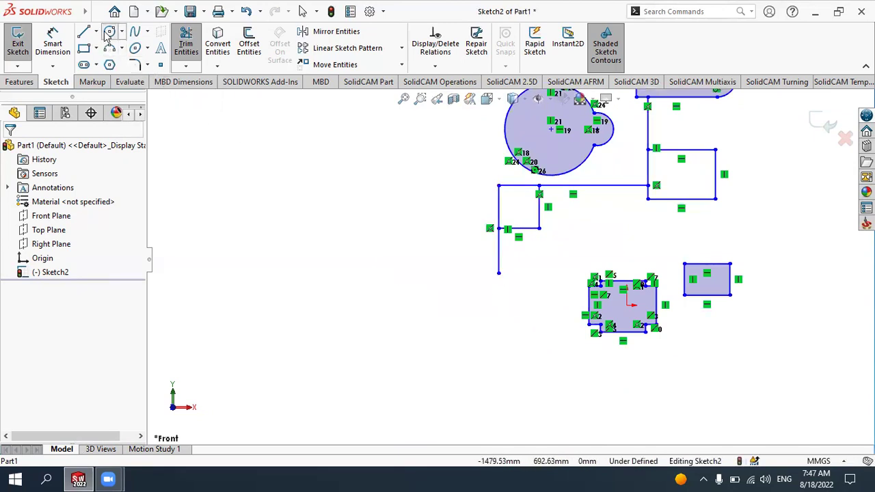
pyautogui.click(498, 380)
pyautogui.click(529, 353)
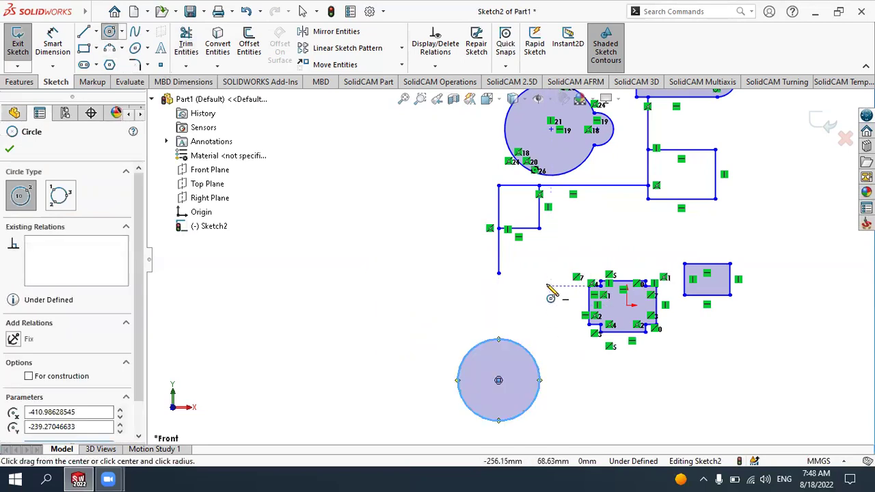
pyautogui.press('Escape')
# Extend the outer L's long vertical line down until it touches the new circle.
pyautogui.click(186, 66)
pyautogui.click(193, 97)
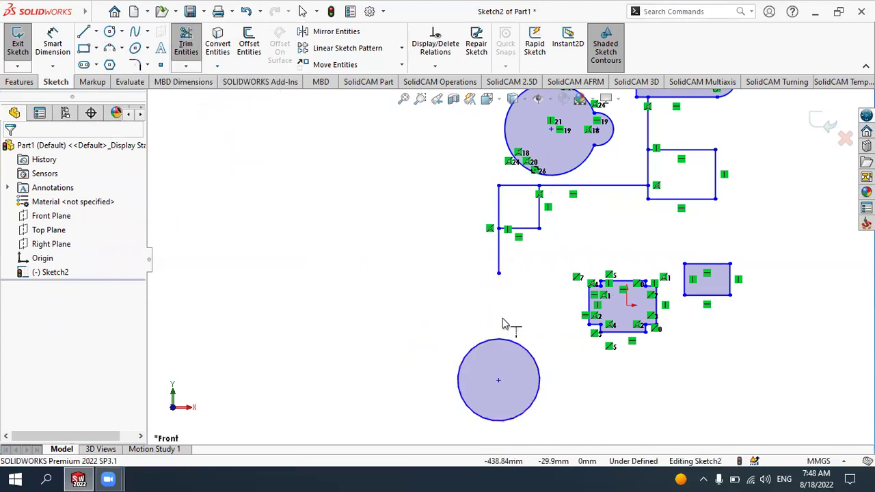
pyautogui.scroll(2, 453, 340)
pyautogui.scroll(2, 441, 333)
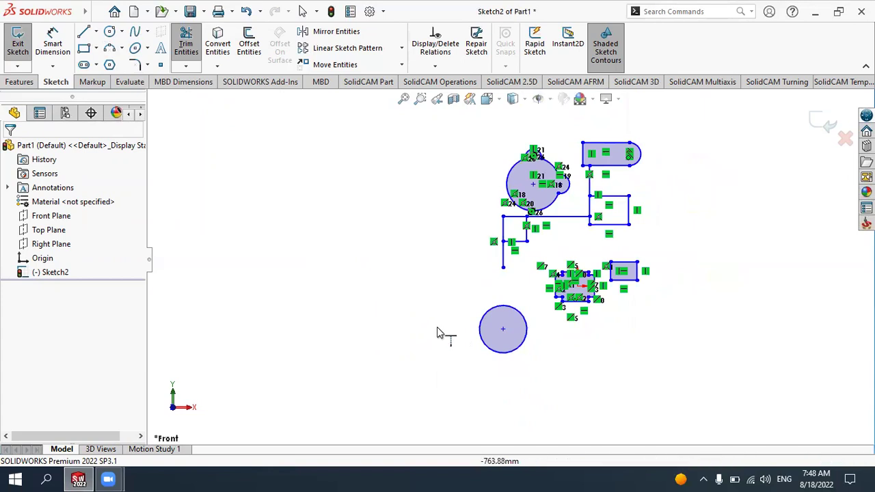
pyautogui.scroll(-2, 437, 326)
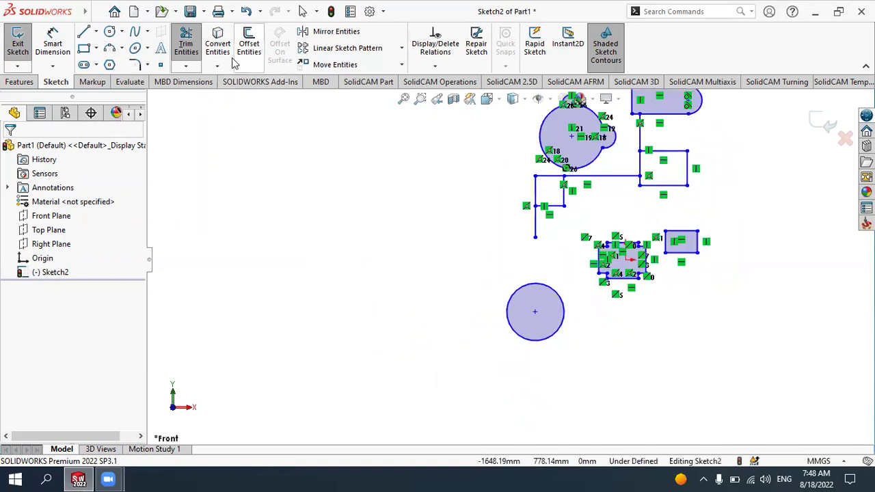
pyautogui.scroll(-2, 594, 257)
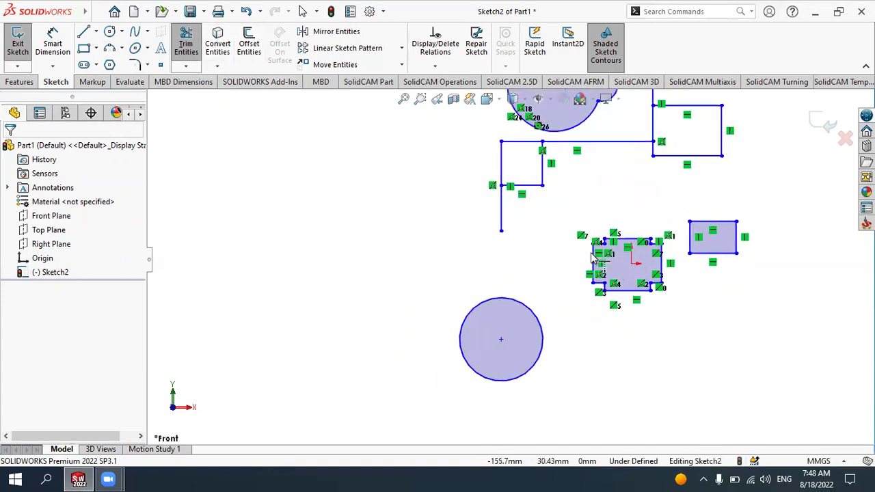
pyautogui.click(506, 230)
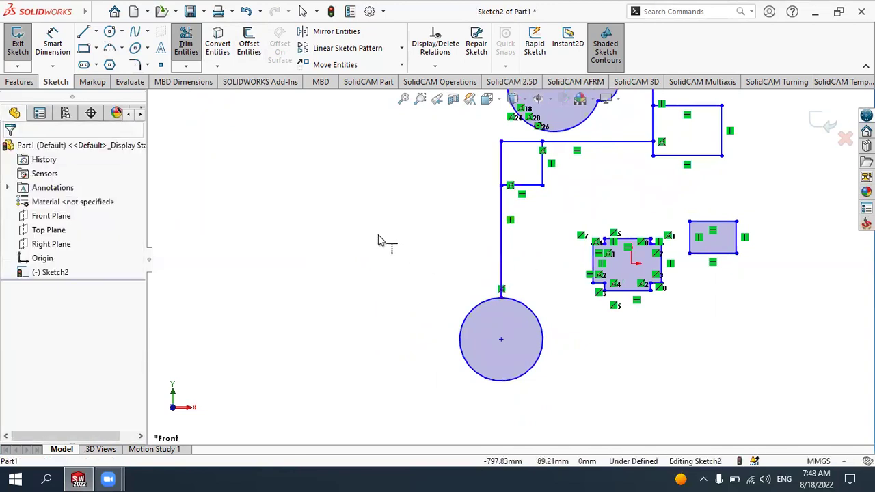
pyautogui.scroll(3, 381, 250)
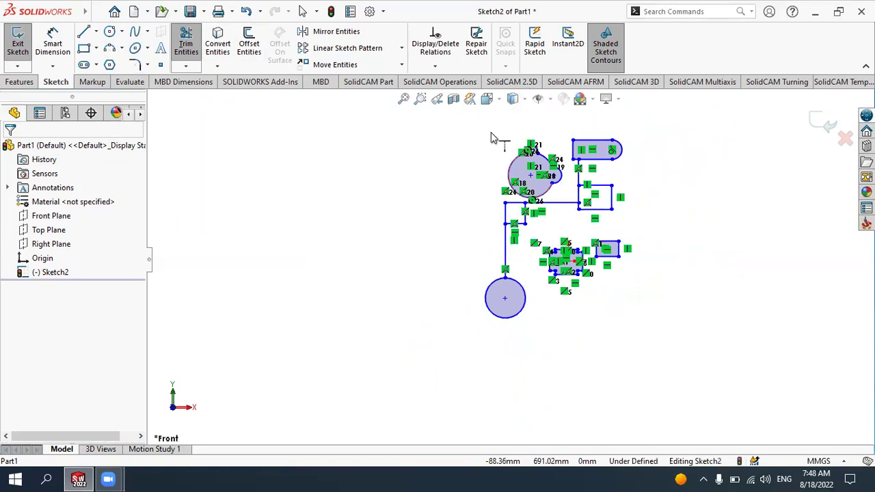
pyautogui.scroll(-3, 446, 121)
pyautogui.scroll(-2, 466, 138)
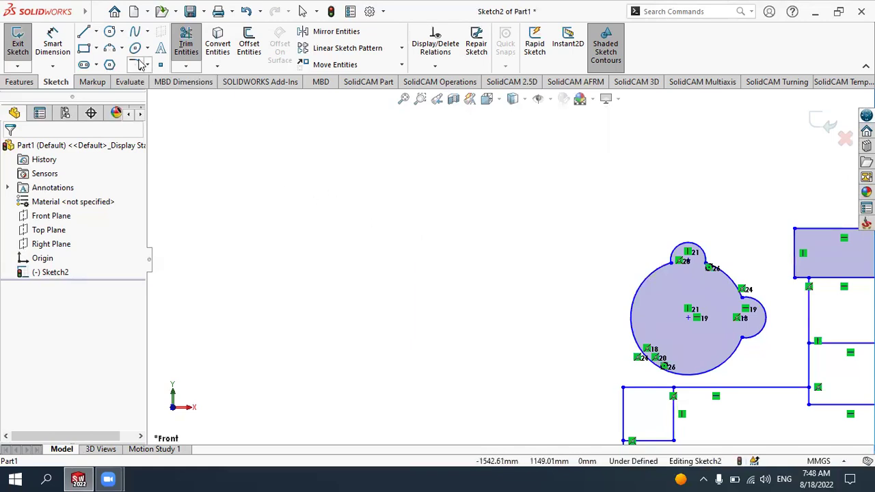
# Draw a new vertical line and a circle to its right.
pyautogui.click(83, 31)
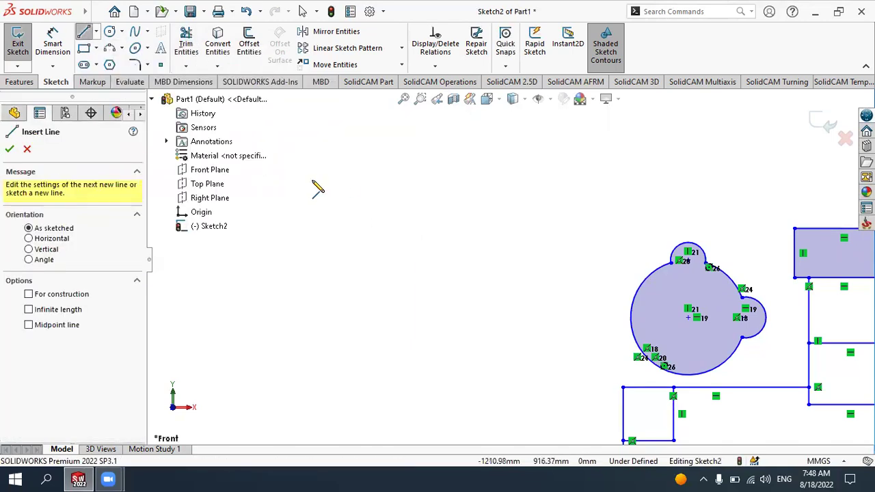
pyautogui.click(366, 183)
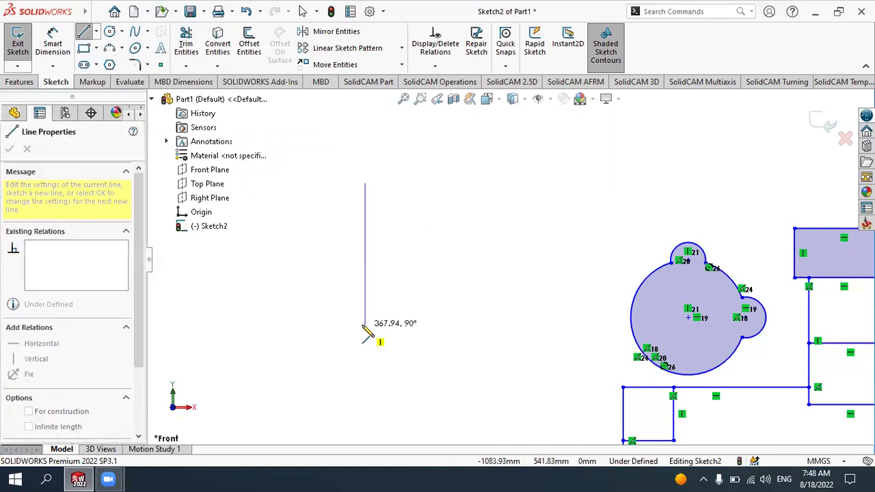
pyautogui.click(365, 326)
pyautogui.press('Escape')
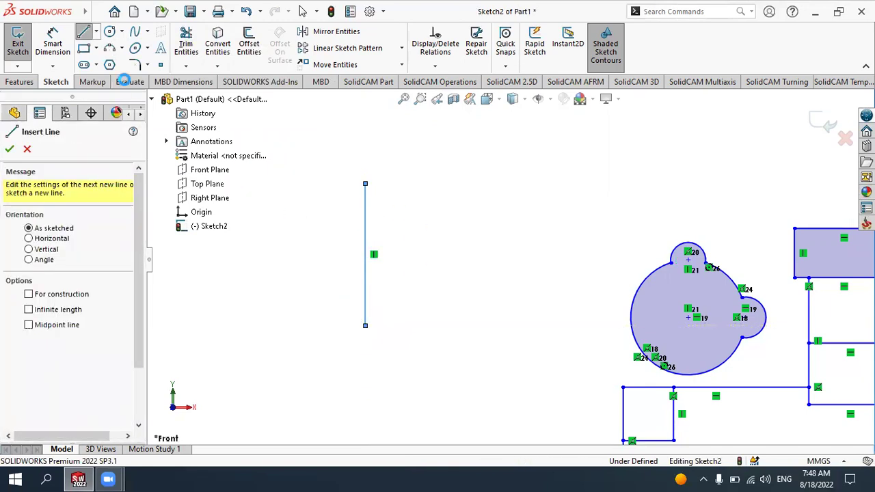
pyautogui.press('Escape')
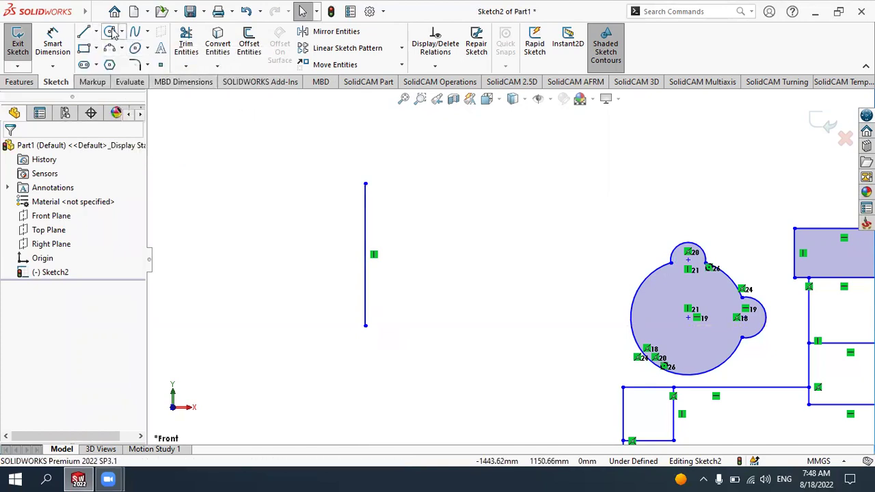
pyautogui.click(111, 32)
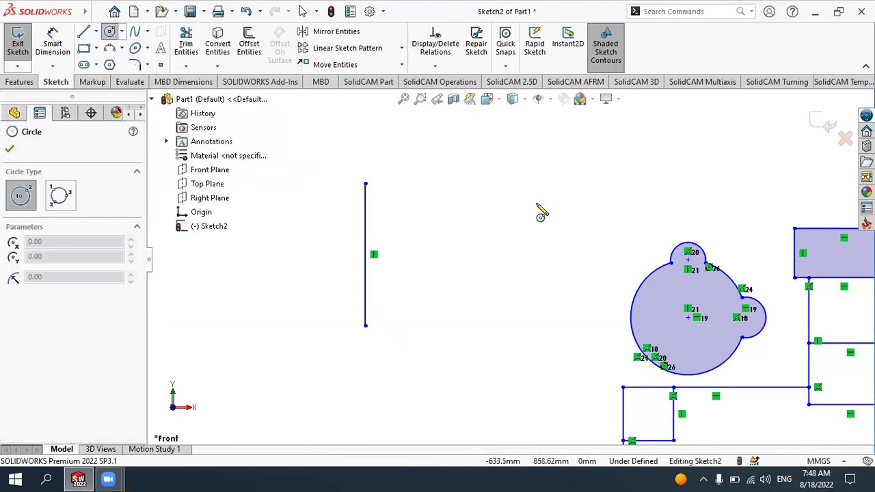
pyautogui.moveTo(532, 215); pyautogui.dragTo(556, 156)
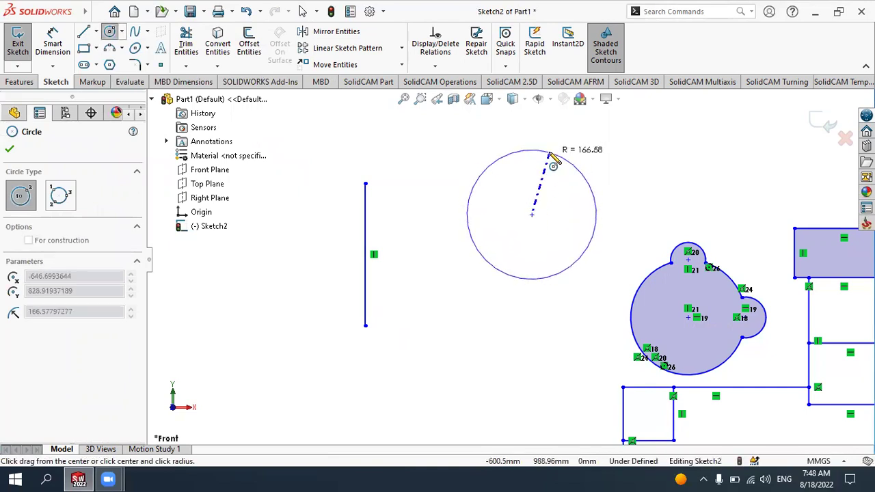
pyautogui.press('Escape')
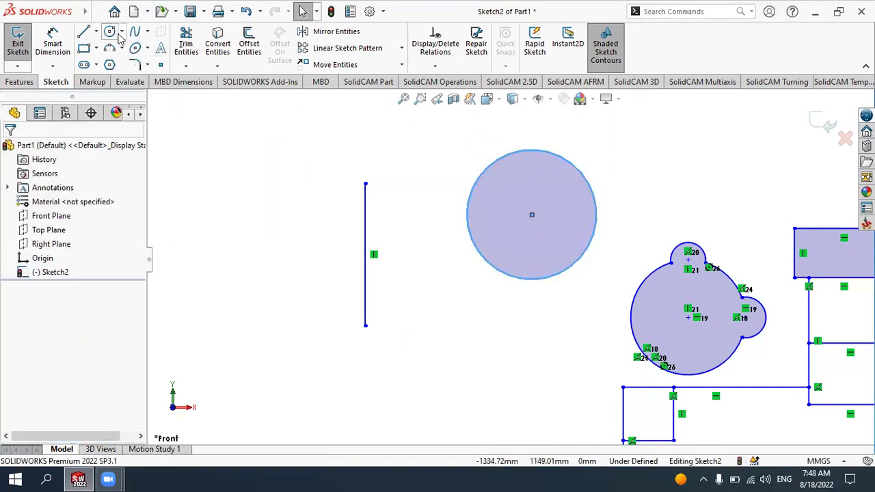
# Draw a short horizontal line of about 112 mm from the vertical line's top toward the circle.
pyautogui.click(85, 32)
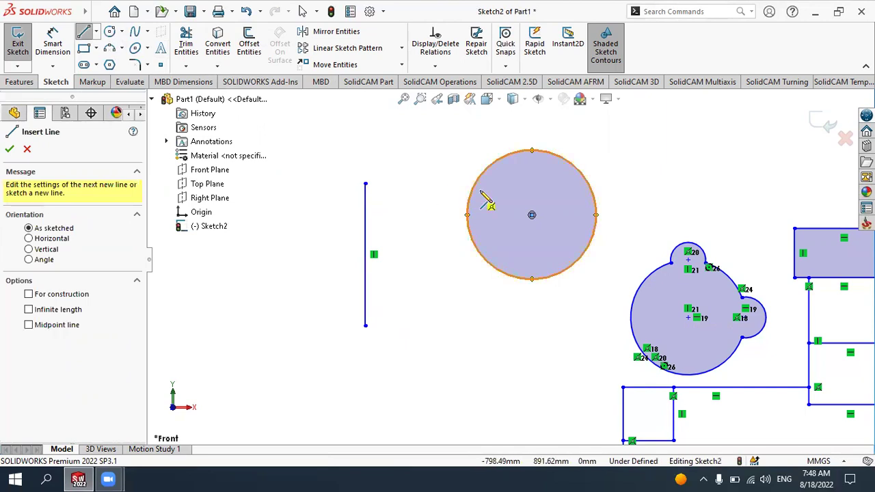
pyautogui.click(366, 184)
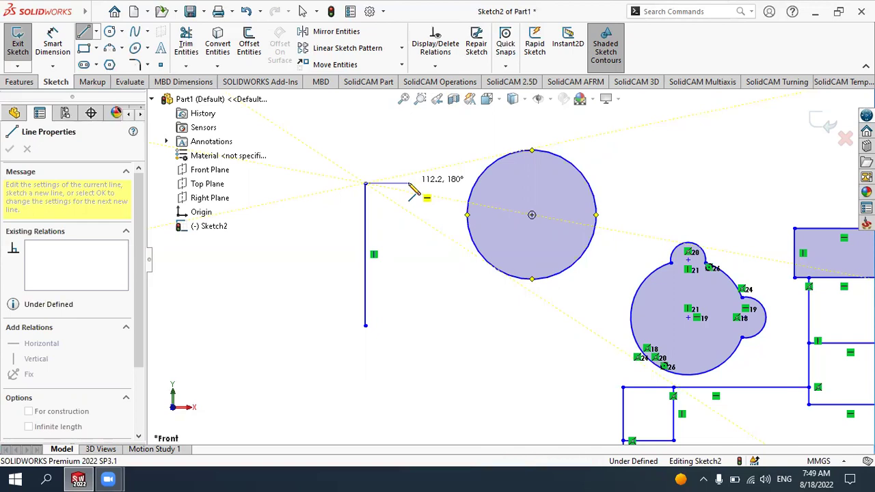
pyautogui.click(410, 183)
pyautogui.press('Escape')
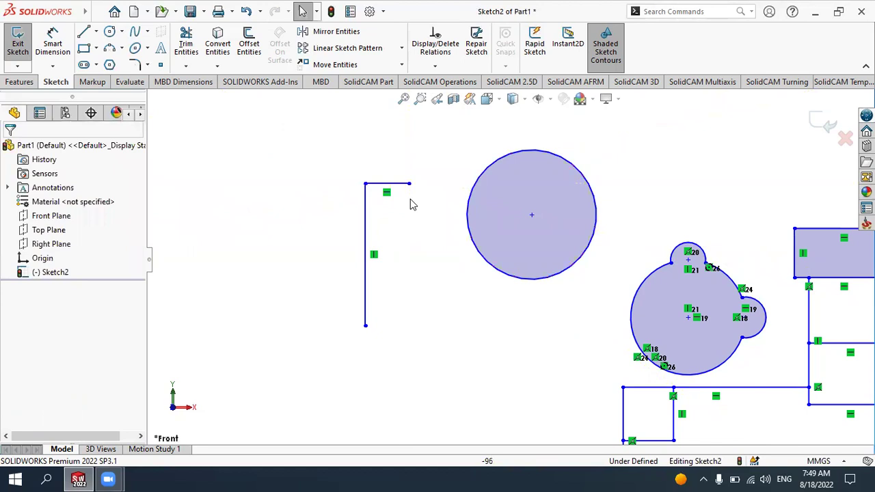
# Extend the short horizontal line right until it meets the circle's edge.
pyautogui.click(186, 66)
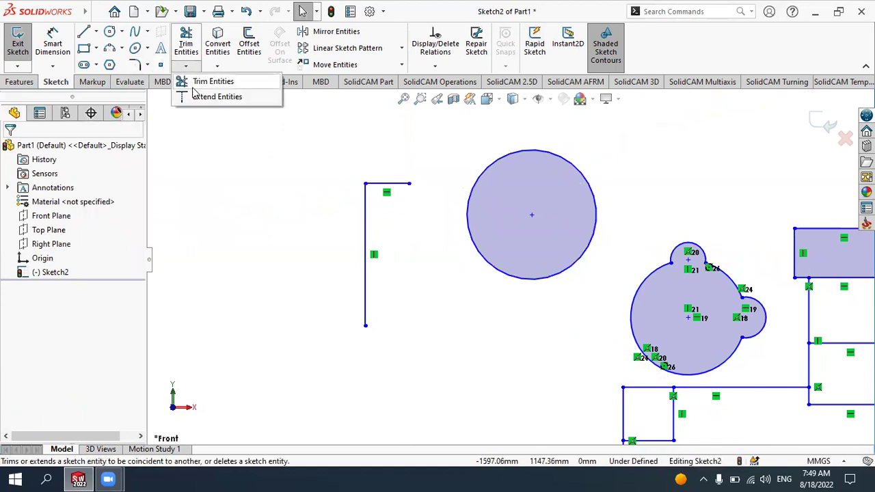
pyautogui.click(195, 97)
pyautogui.click(396, 184)
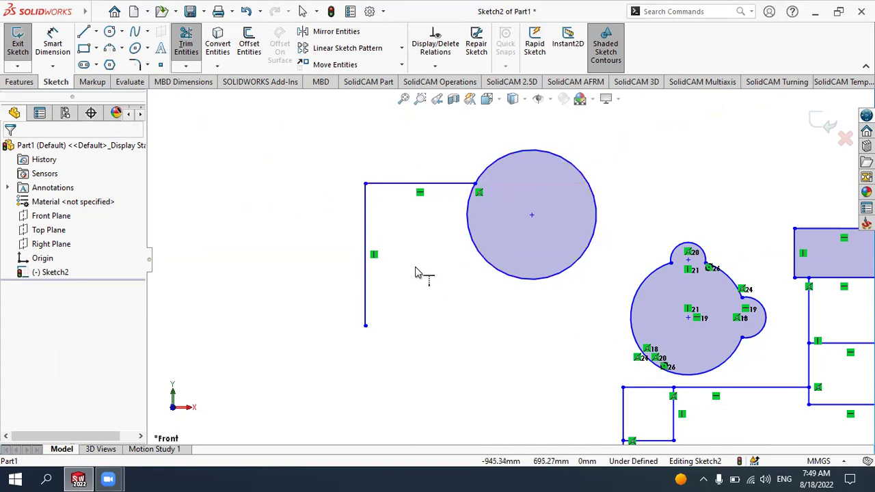
pyautogui.press('Escape')
pyautogui.scroll(2, 410, 326)
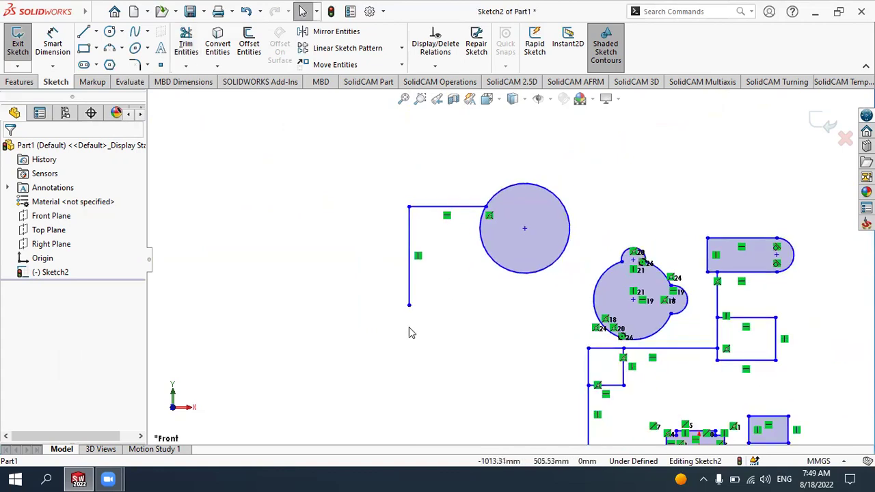
pyautogui.scroll(1, 467, 313)
pyautogui.scroll(1, 497, 309)
pyautogui.scroll(-2, 738, 329)
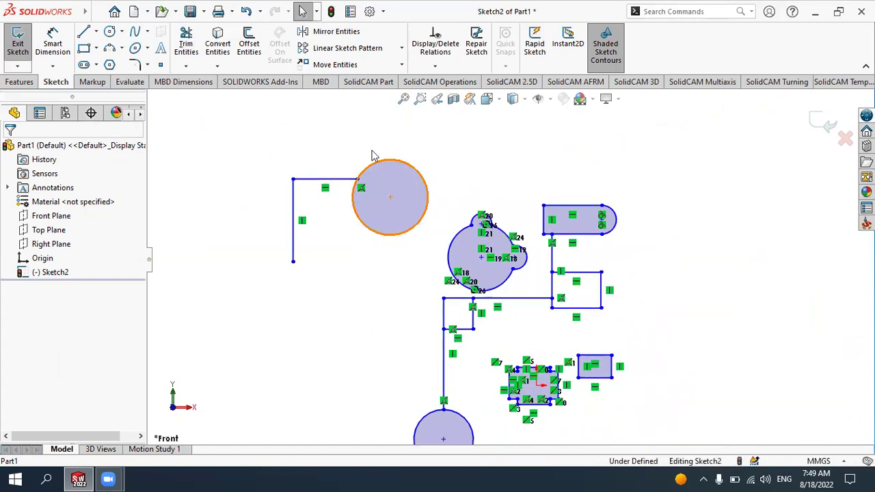
# Start the Trim Entities command, then cancel it and scroll the view.
pyautogui.click(184, 41)
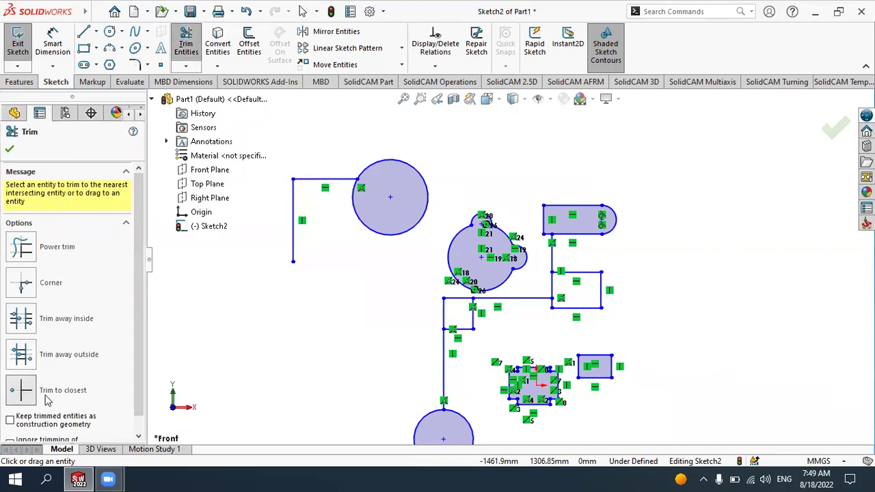
pyautogui.press('Escape')
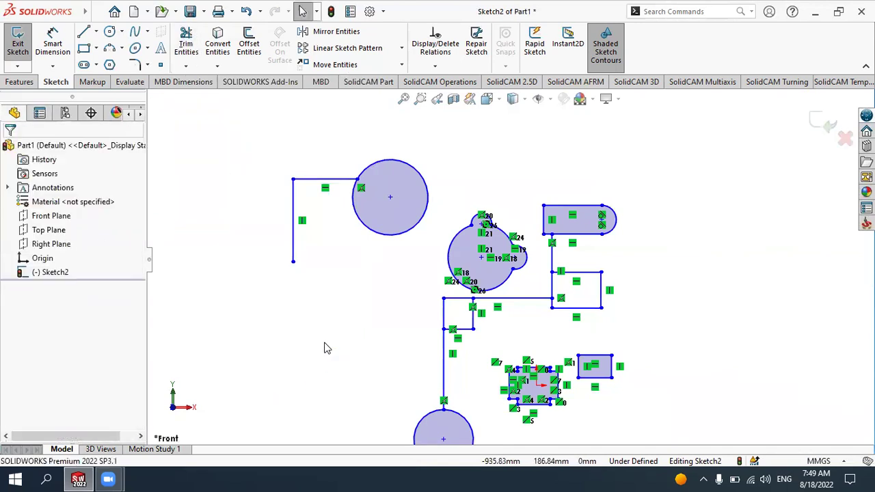
pyautogui.scroll(-2, 412, 246)
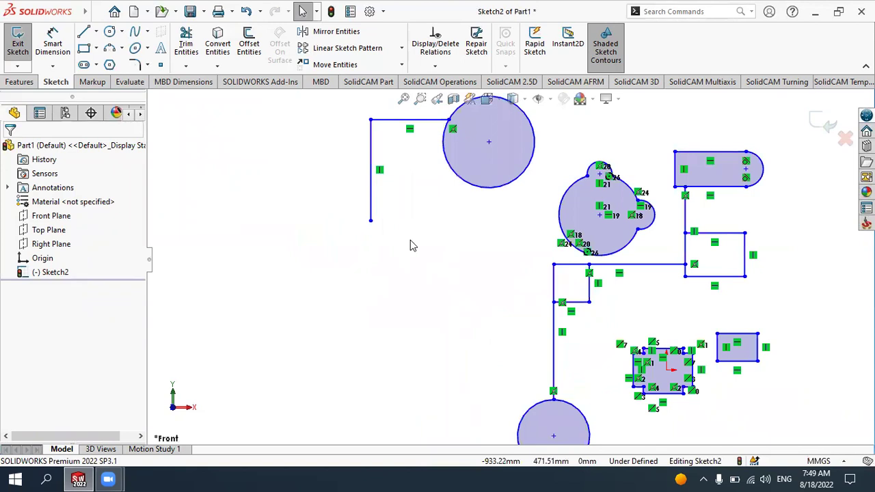
pyautogui.scroll(-2, 368, 309)
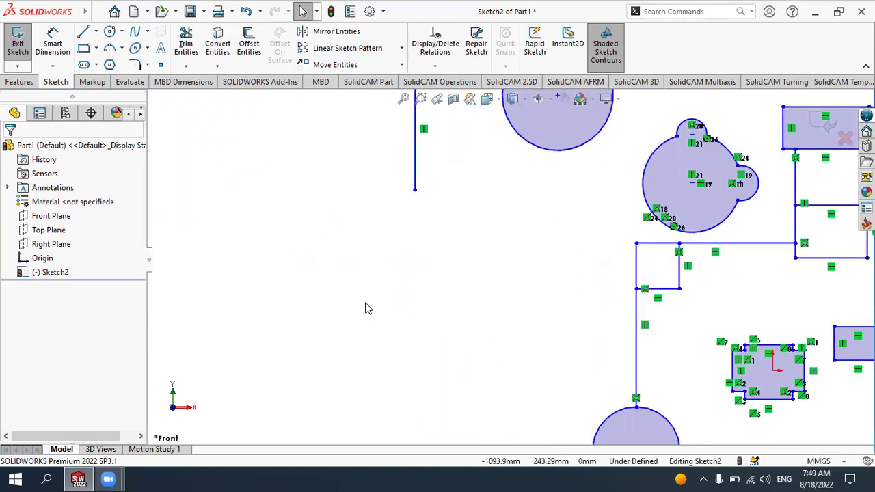
pyautogui.scroll(-3, 365, 308)
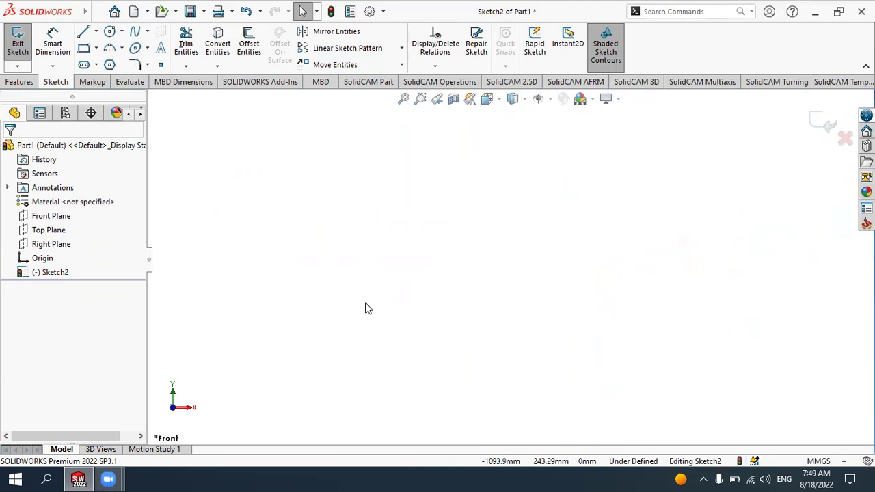